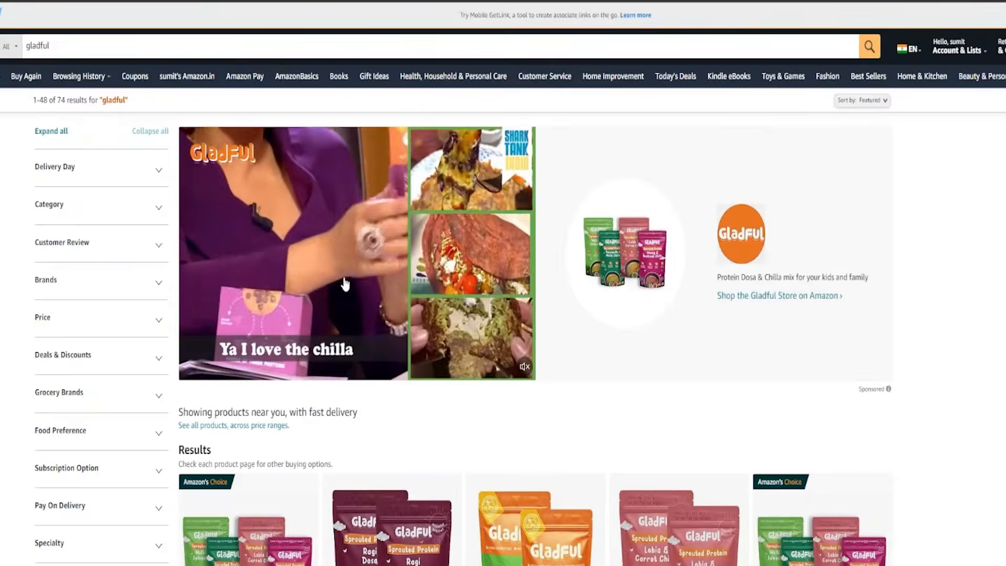
# Examine the sponsored placements in the Amazon search results for gladful and in the watch listings
pyautogui.scroll(-2, 345, 284)
pyautogui.scroll(2, 345, 279)
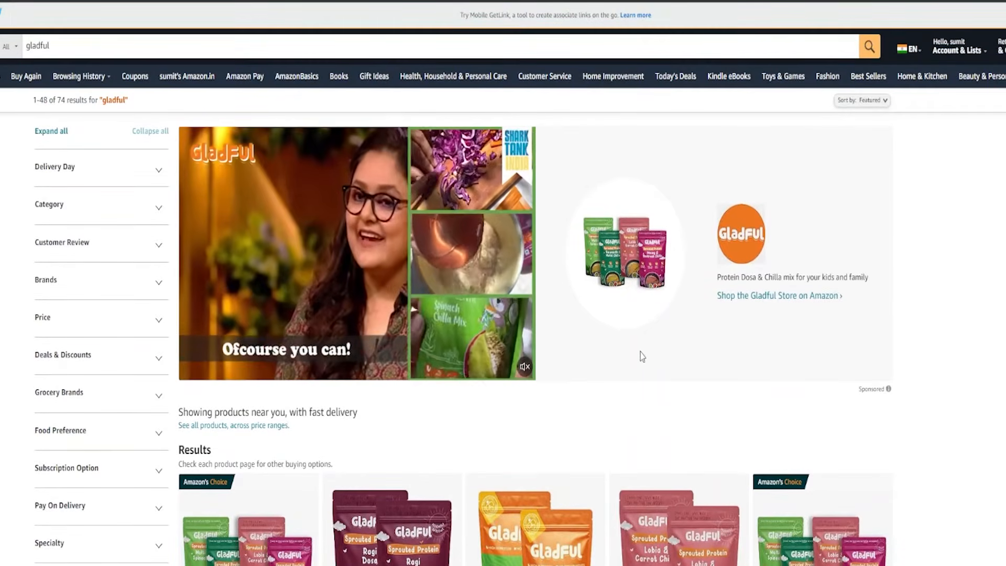
pyautogui.scroll(-8, 642, 357)
pyautogui.scroll(-7, 643, 364)
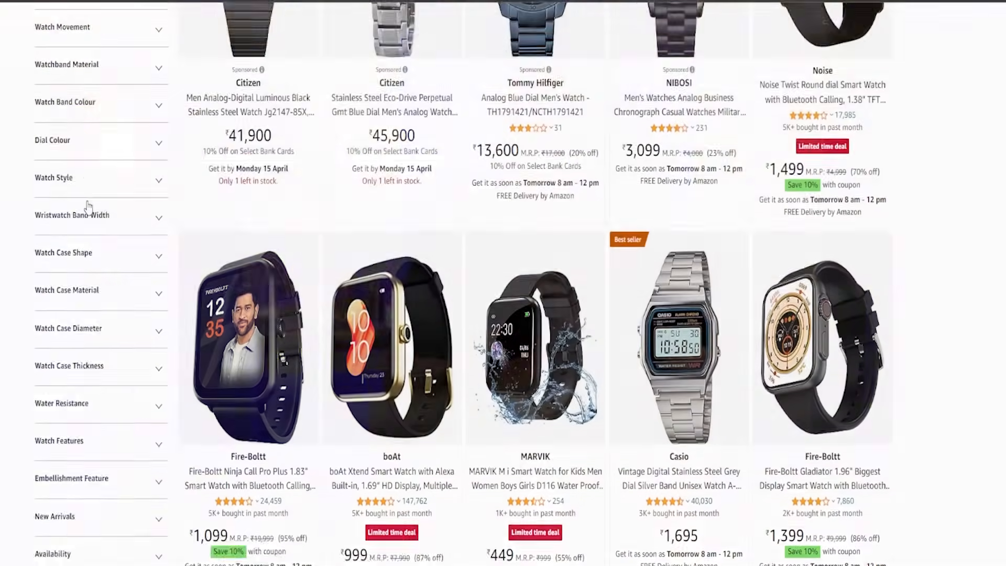
pyautogui.scroll(-8, 88, 207)
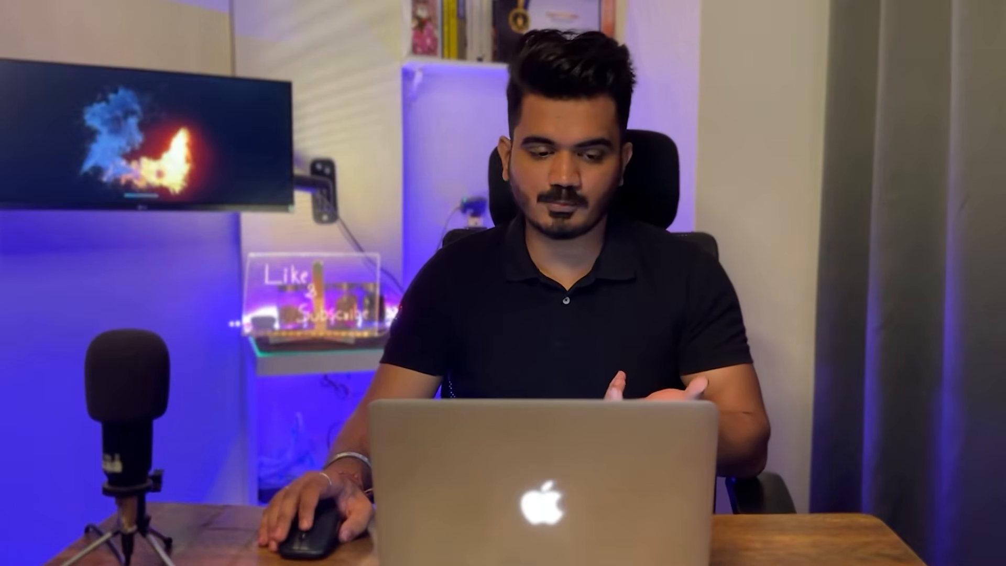
# Compare the three sponsored ad types and start a new Sponsored Products campaign
pyautogui.scroll(-1, 253, 321)
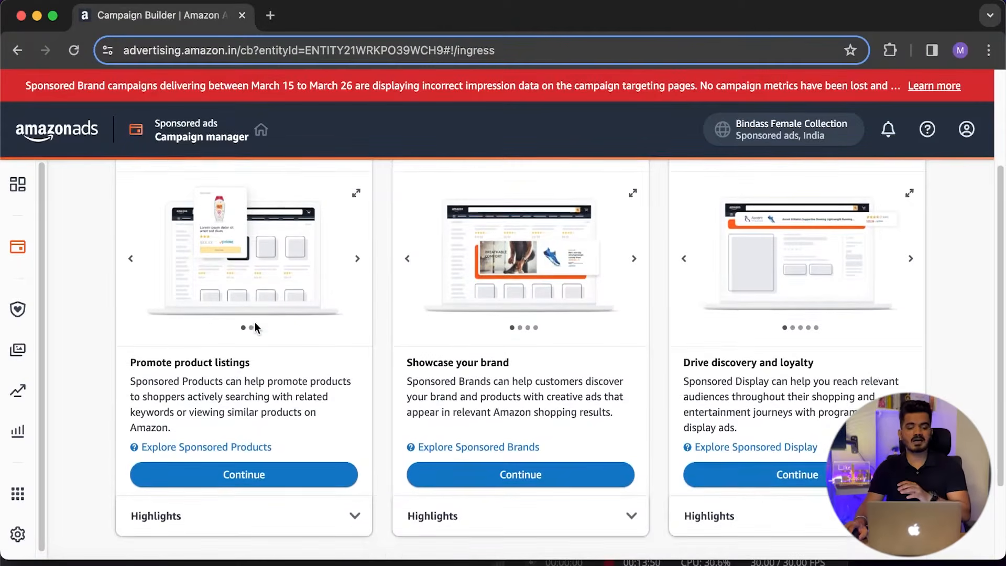
pyautogui.scroll(1, 254, 321)
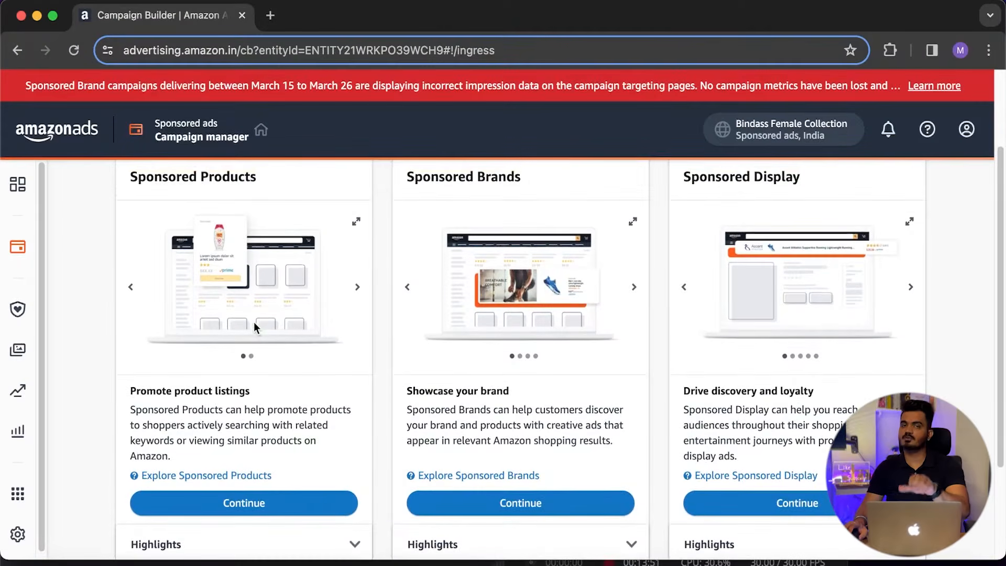
pyautogui.scroll(-1, 253, 321)
pyautogui.scroll(-2, 253, 327)
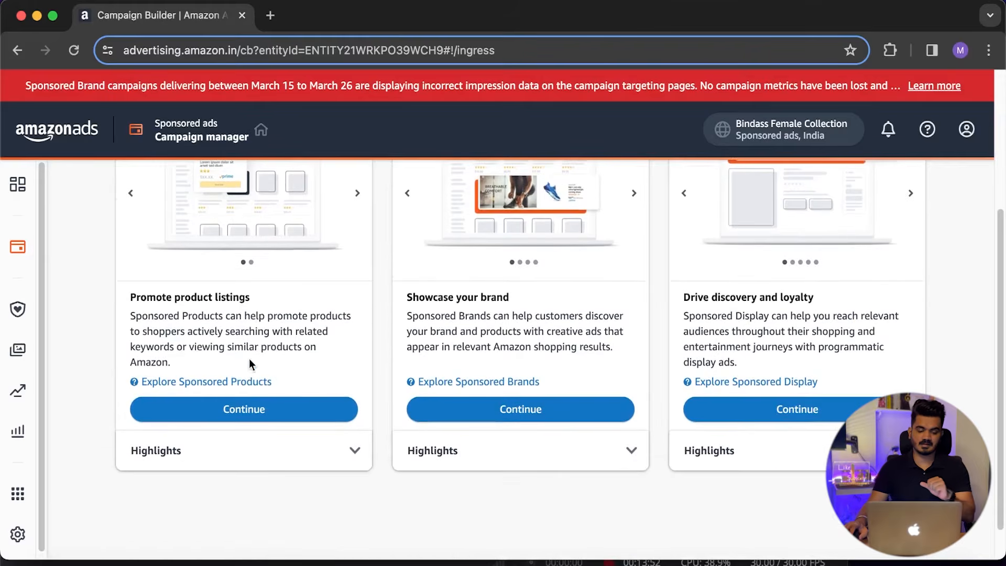
pyautogui.click(220, 414)
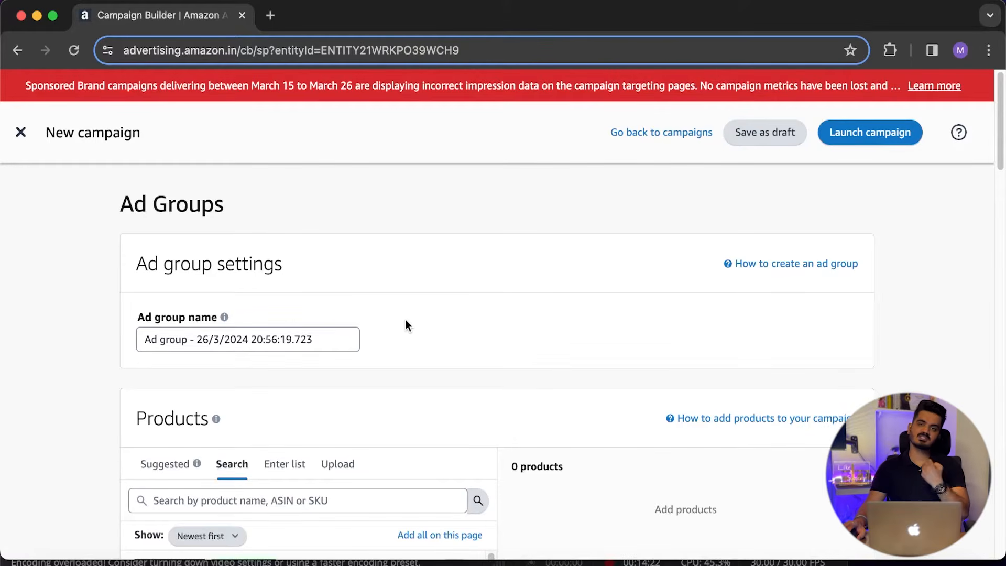
# Name the ad group ADS 26 MARCH
pyautogui.moveTo(329, 338); pyautogui.dragTo(143, 343)
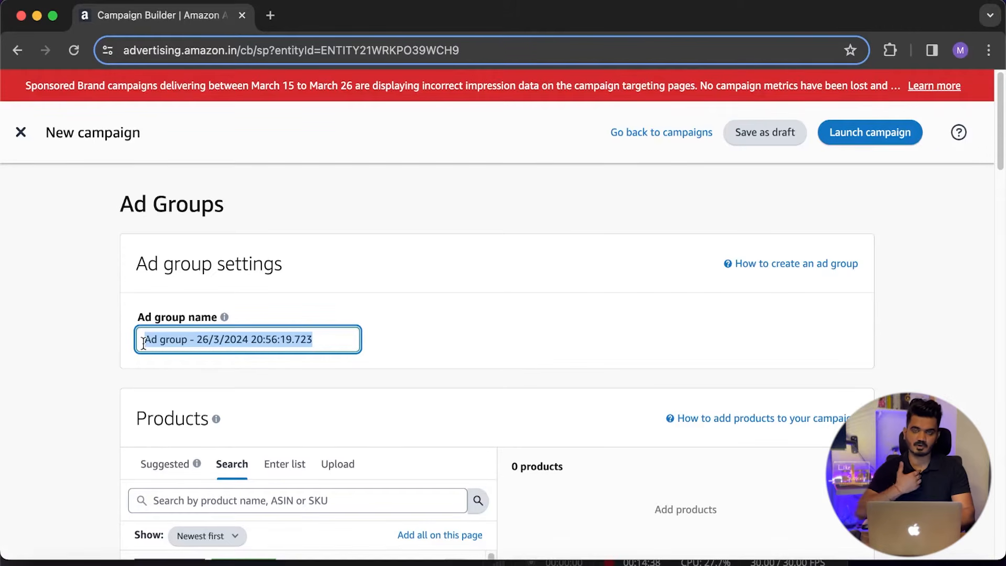
pyautogui.write('ADS')
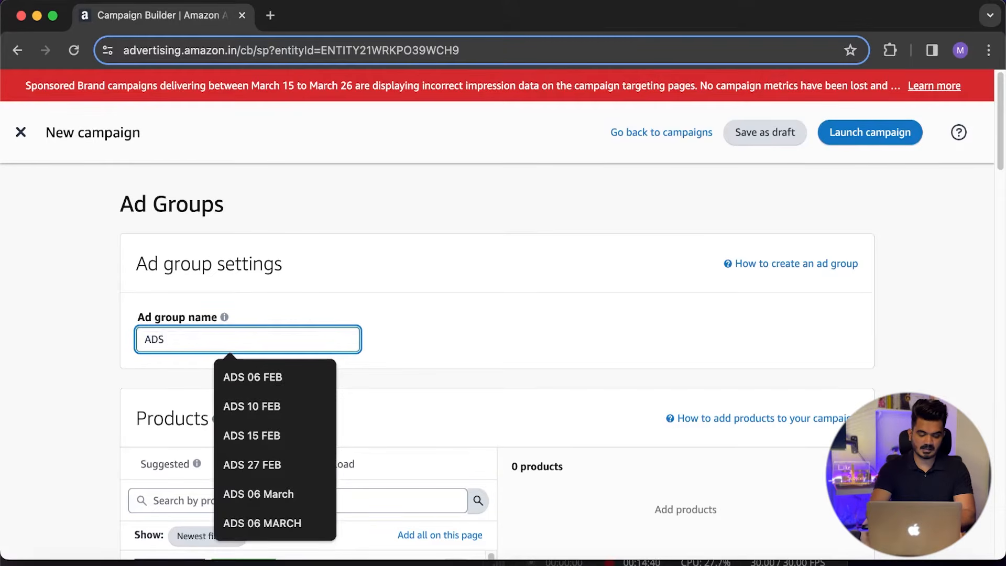
pyautogui.write(' 26 MARCH')
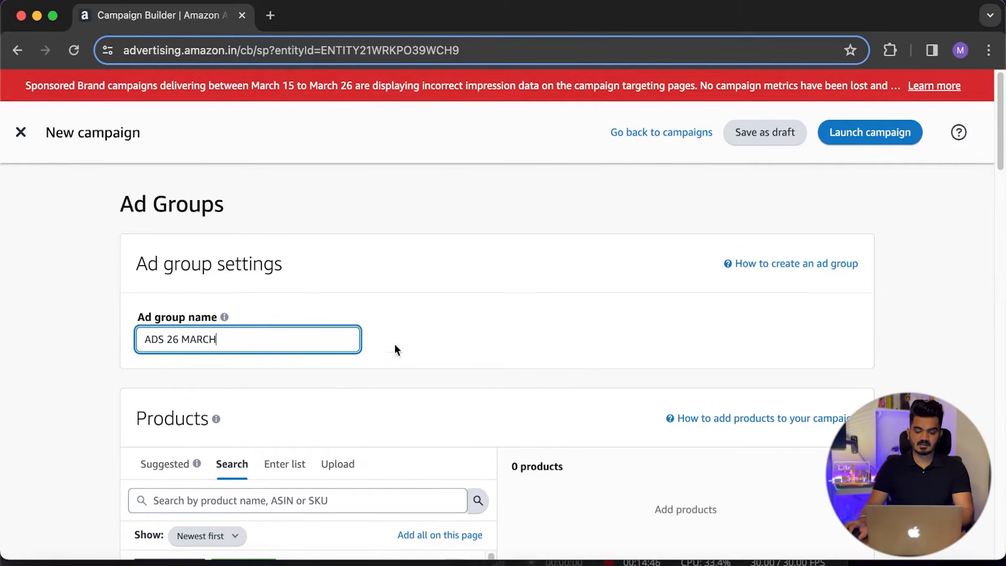
# Add all variations of the first suggested product, the Nighty Cotton Plus Size Grey with SKU Mjyoti-GRY3XL, to the ad group
pyautogui.scroll(-5, 402, 368)
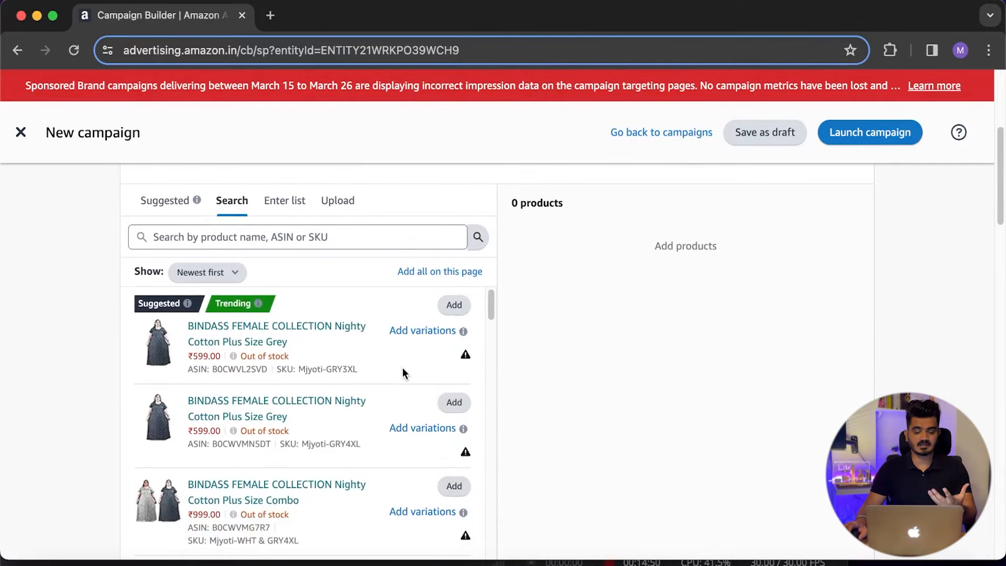
pyautogui.scroll(-1, 402, 367)
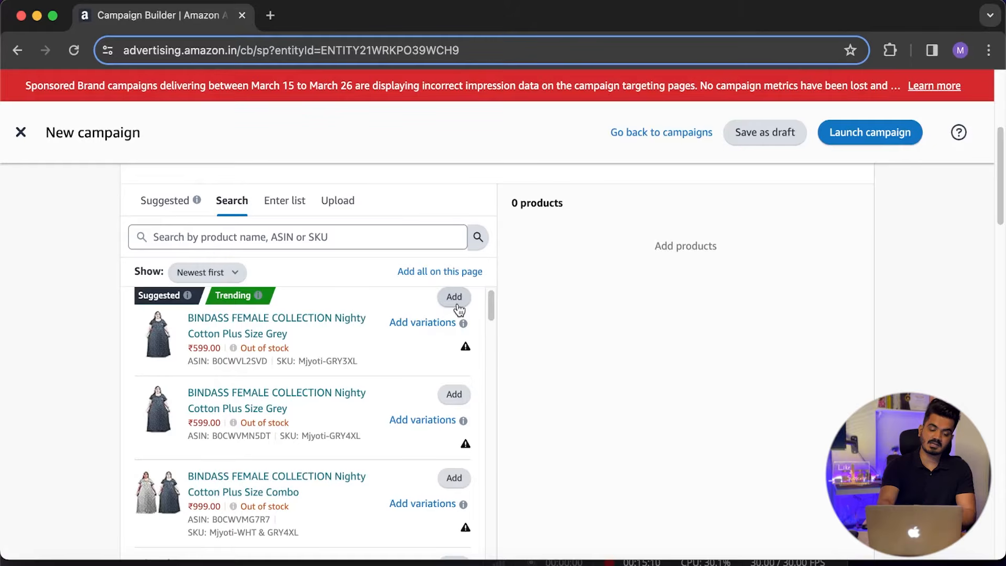
pyautogui.click(424, 328)
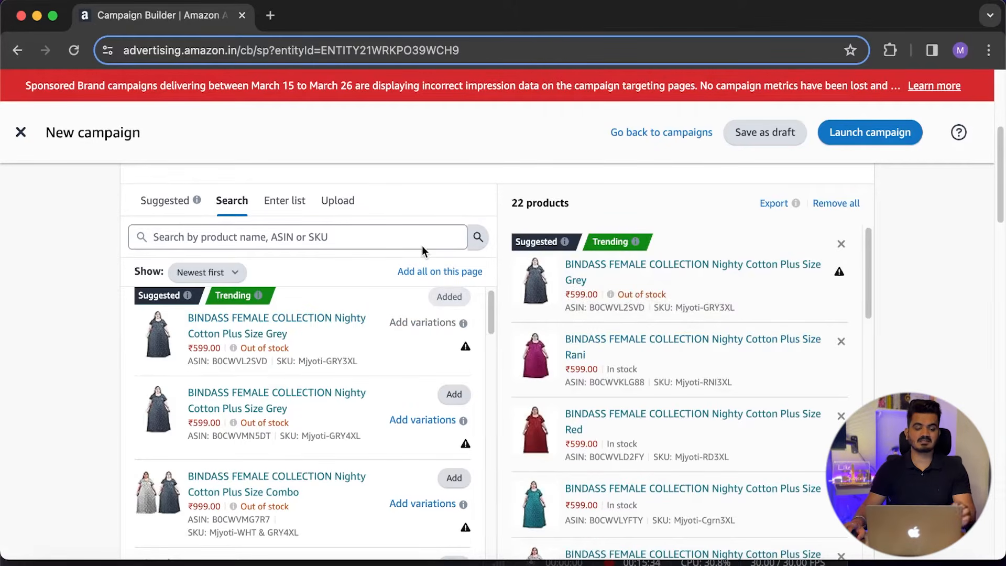
# Examine the other suggested and trending products, the list of added products and the ad group's targeting options
pyautogui.scroll(-2, 393, 263)
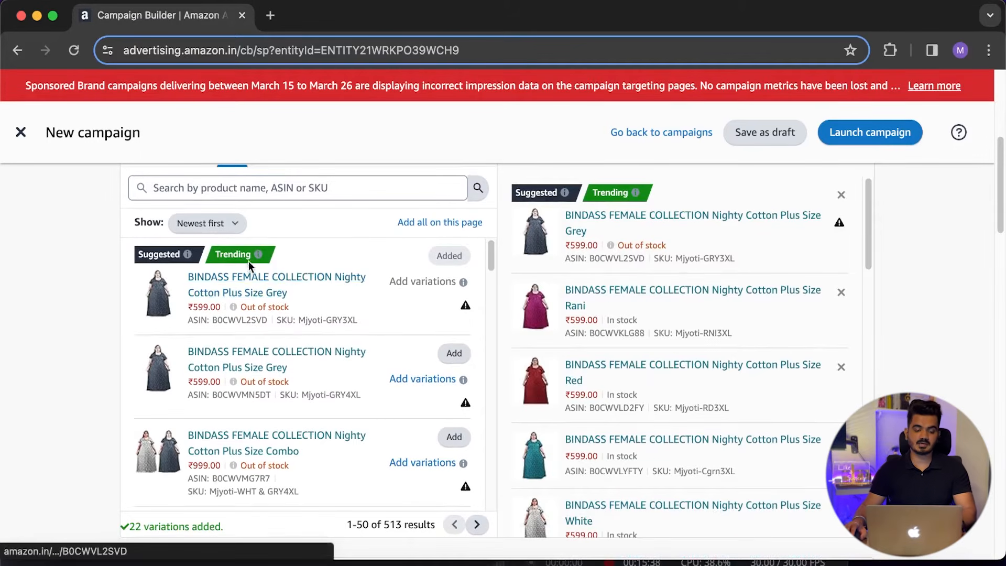
pyautogui.scroll(-5, 254, 284)
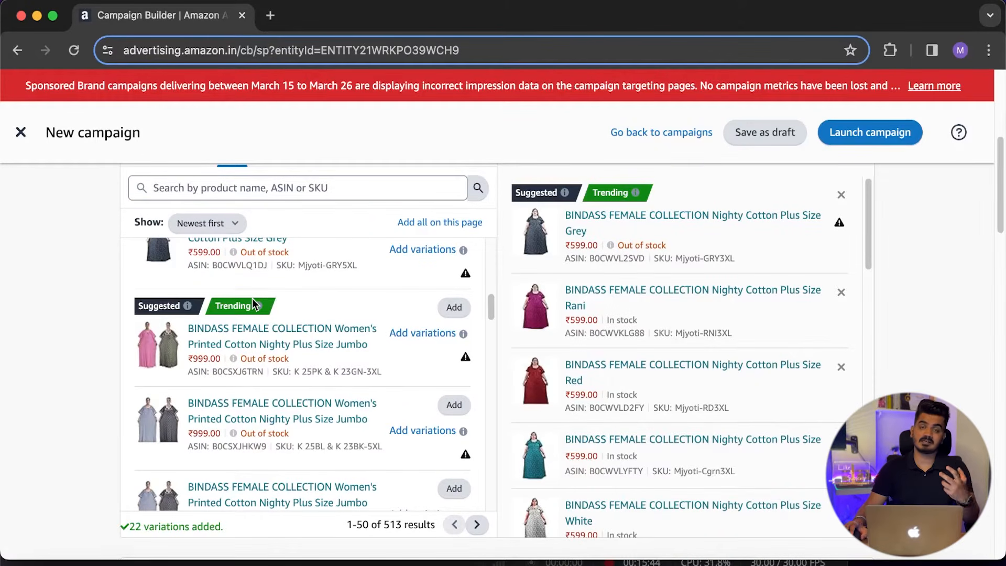
pyautogui.scroll(-1, 249, 305)
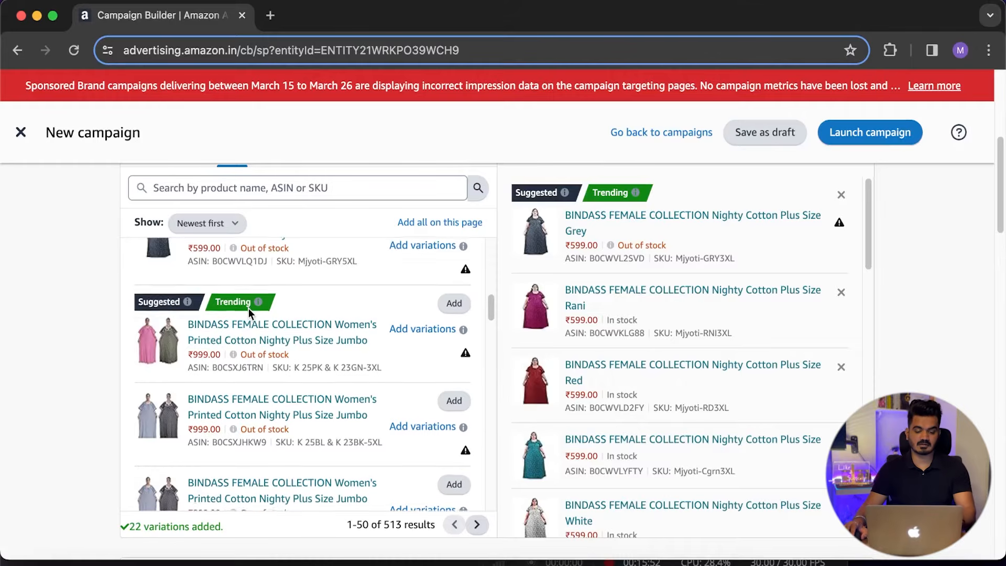
pyautogui.scroll(-10, 249, 308)
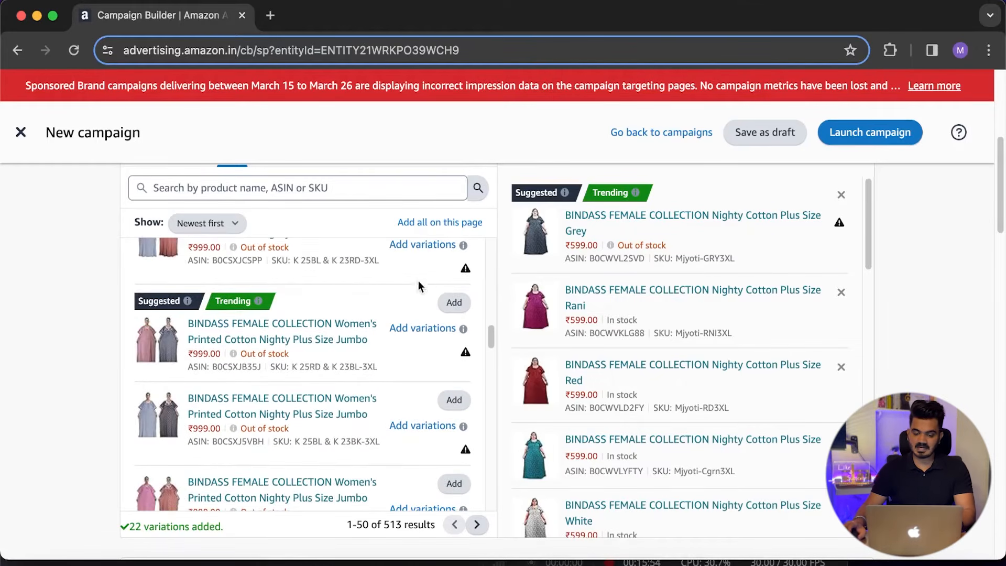
pyautogui.scroll(-5, 495, 267)
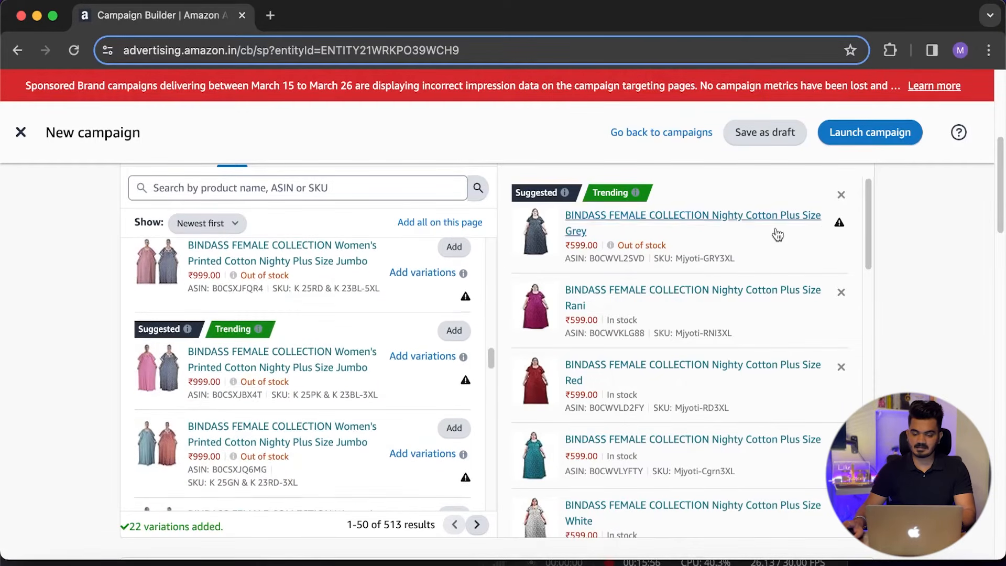
pyautogui.scroll(-2, 844, 228)
pyautogui.scroll(-2, 845, 226)
pyautogui.scroll(10, 678, 295)
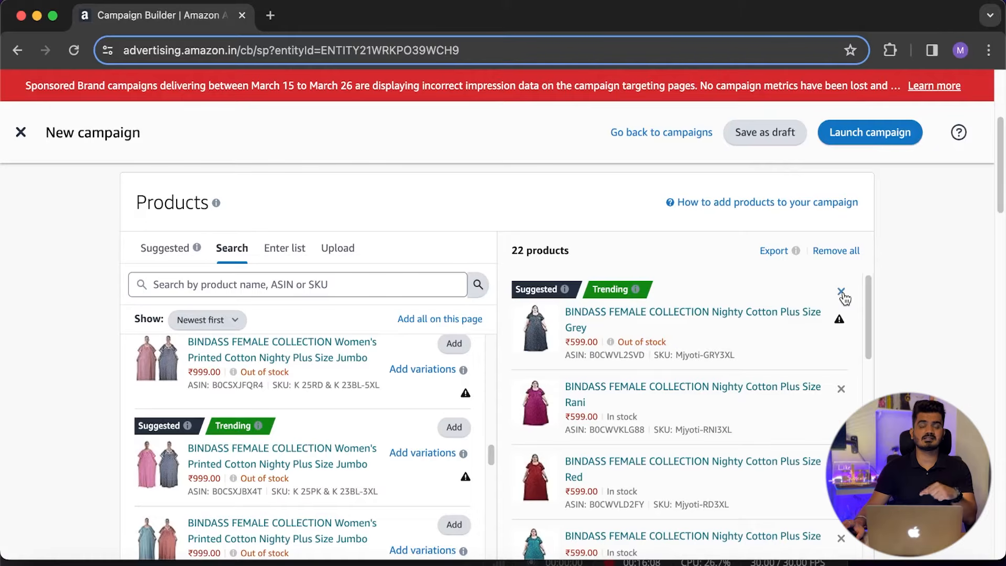
pyautogui.scroll(-2, 911, 294)
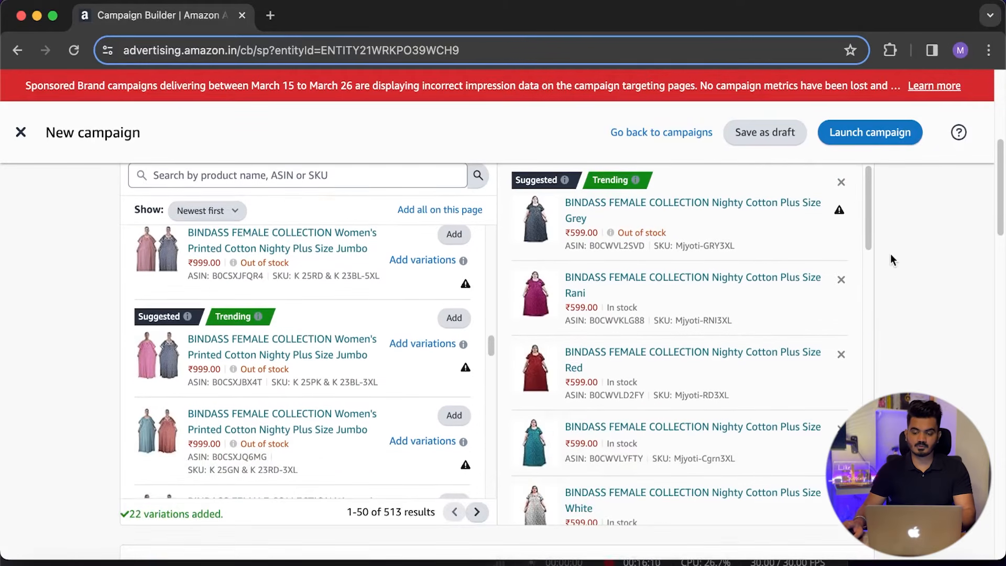
pyautogui.scroll(-3, 890, 273)
pyautogui.scroll(-5, 889, 275)
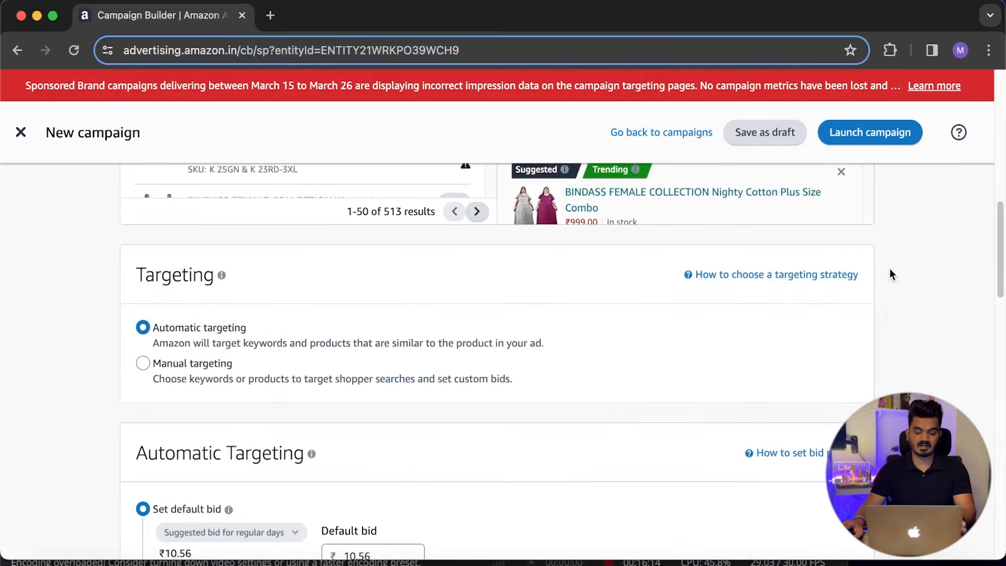
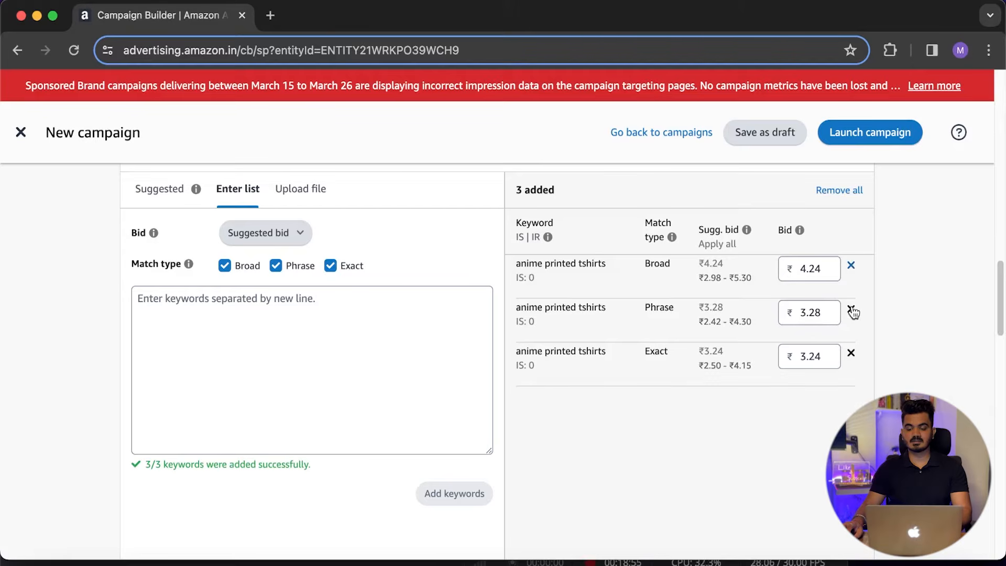
# Remove the broad-match keyword "anime printed tshirts" from the added keywords
pyautogui.click(851, 263)
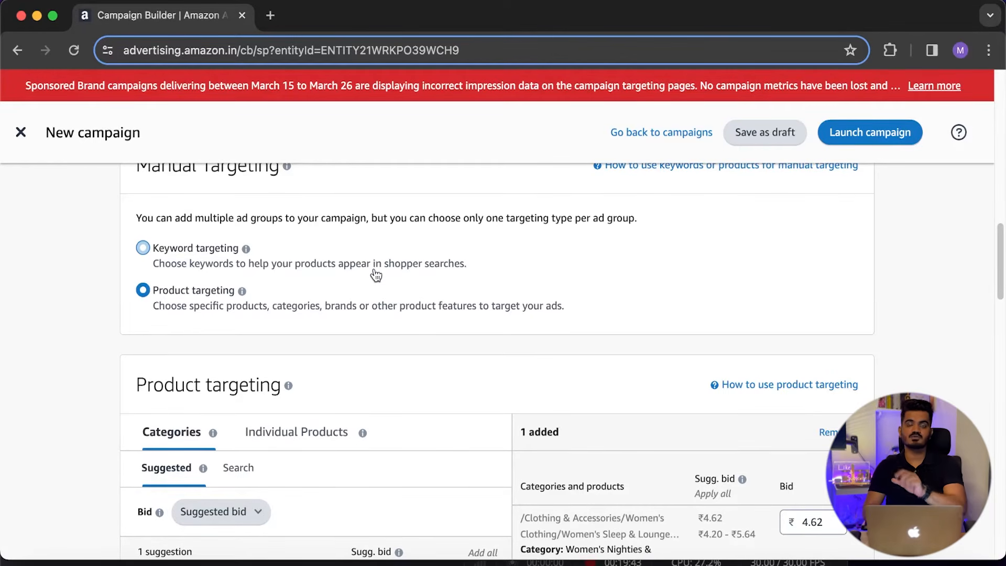
# Look through the searchable and suggested categories for product targeting, and open the search for individual products to target
pyautogui.scroll(-3, 376, 273)
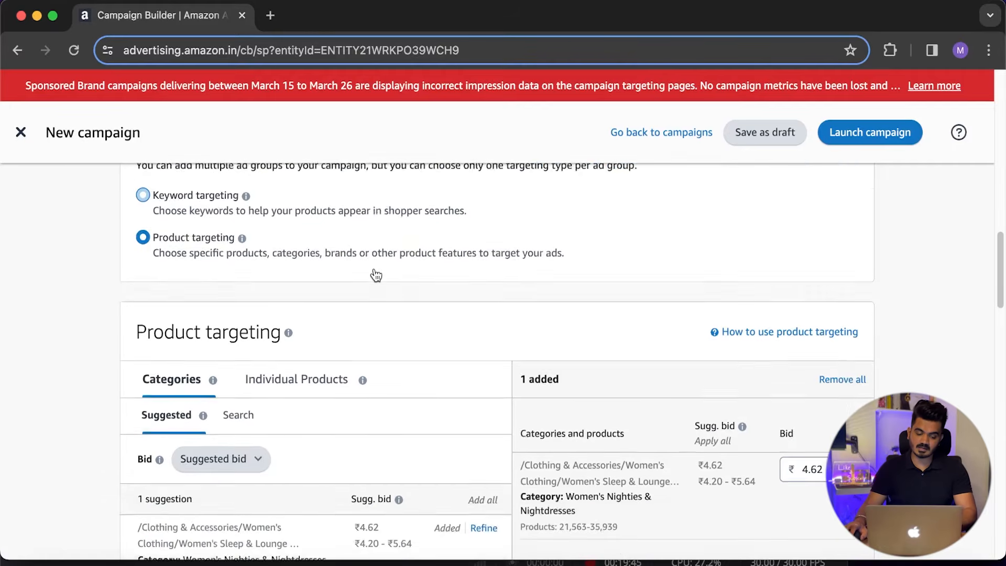
pyautogui.scroll(-2, 360, 300)
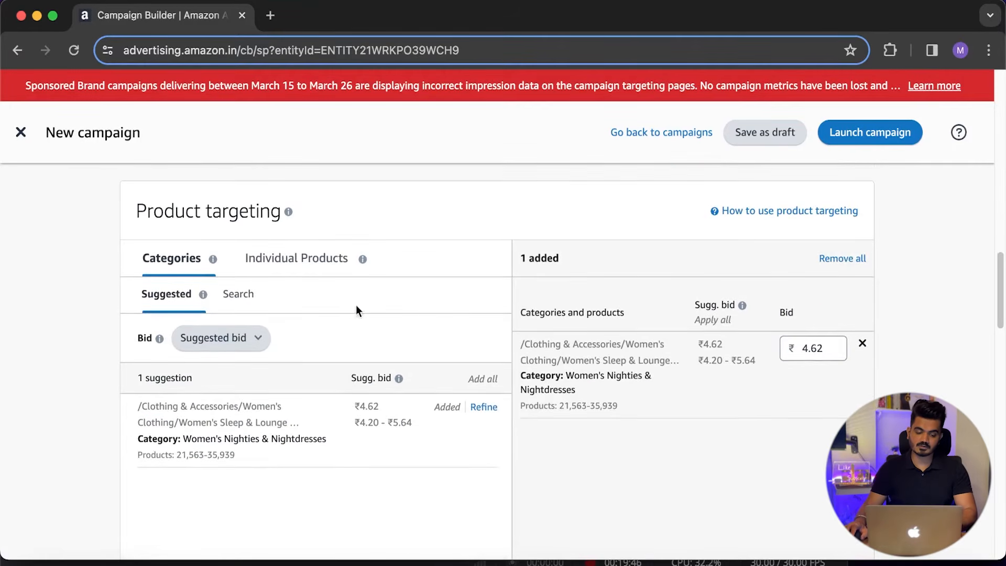
pyautogui.click(236, 306)
pyautogui.scroll(-3, 314, 307)
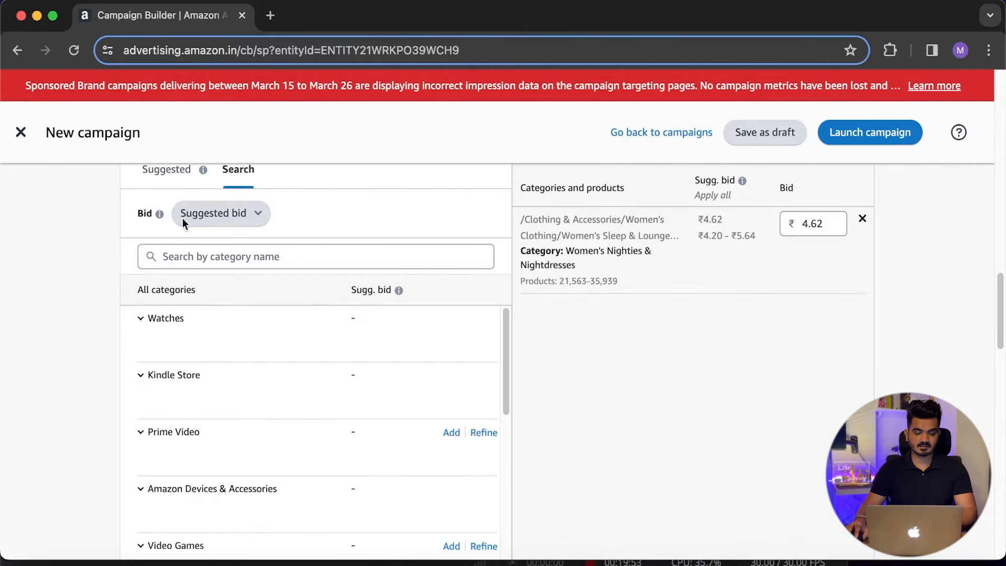
pyautogui.click(165, 186)
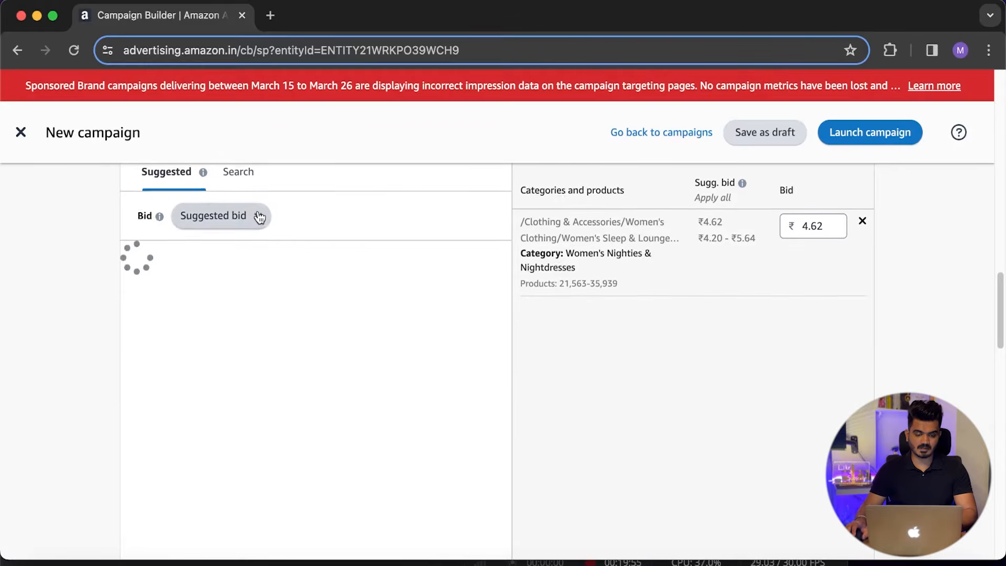
pyautogui.click(289, 201)
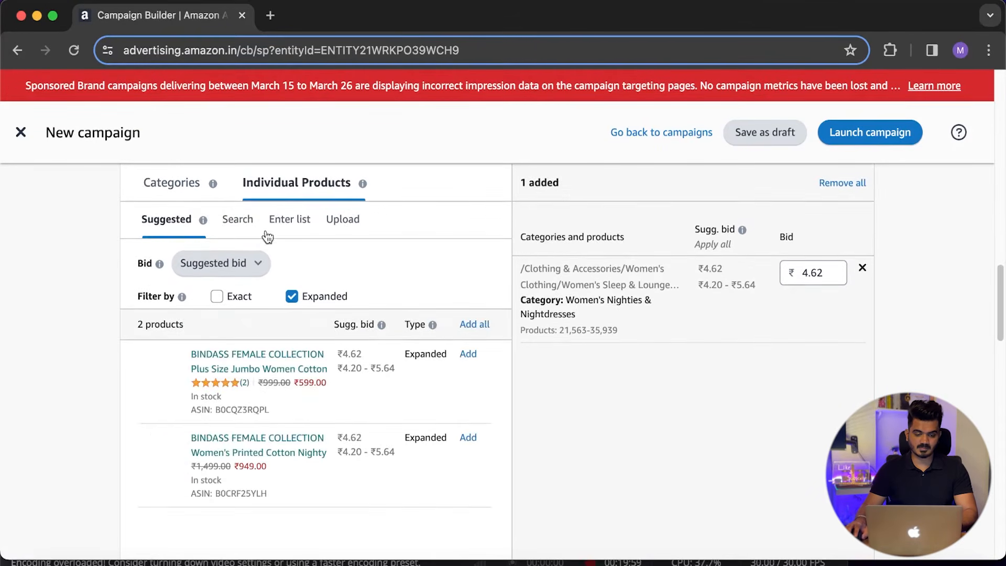
pyautogui.click(239, 220)
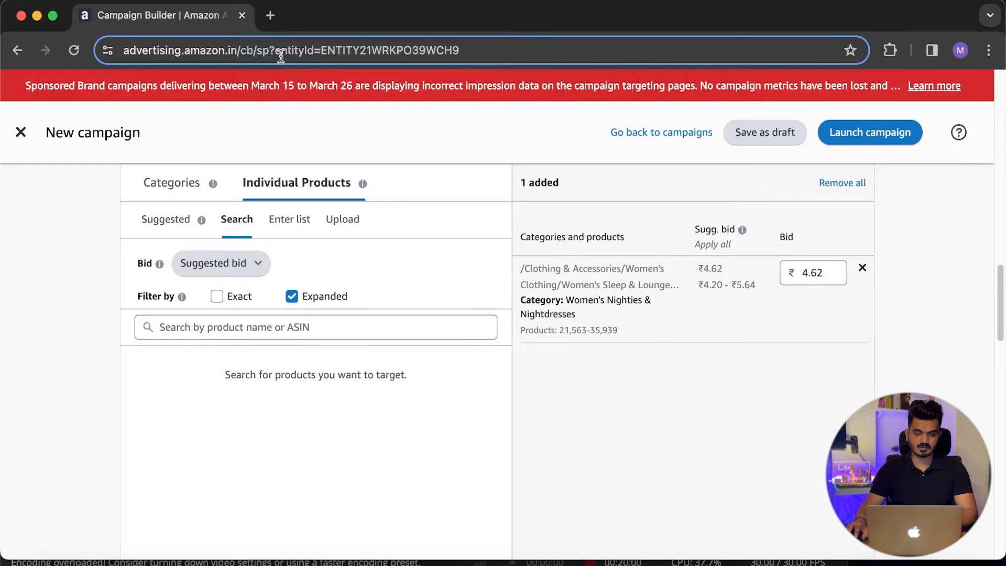
# Open amazon.in in a new browser tab
pyautogui.click(272, 19)
pyautogui.write('an')
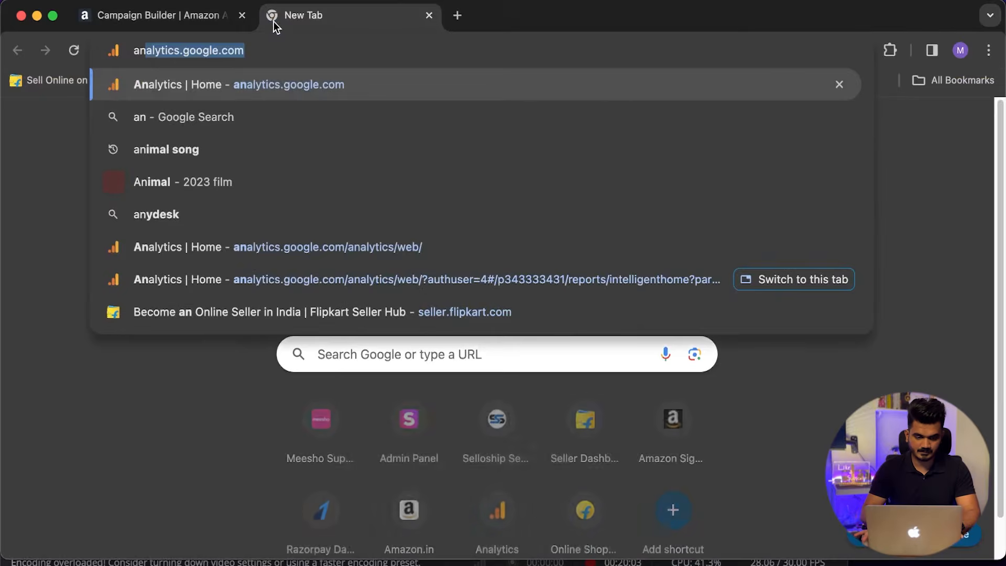
pyautogui.press('BackSpace')
pyautogui.press('BackSpace')
pyautogui.press('BackSpace')
pyautogui.write('amazon.in')
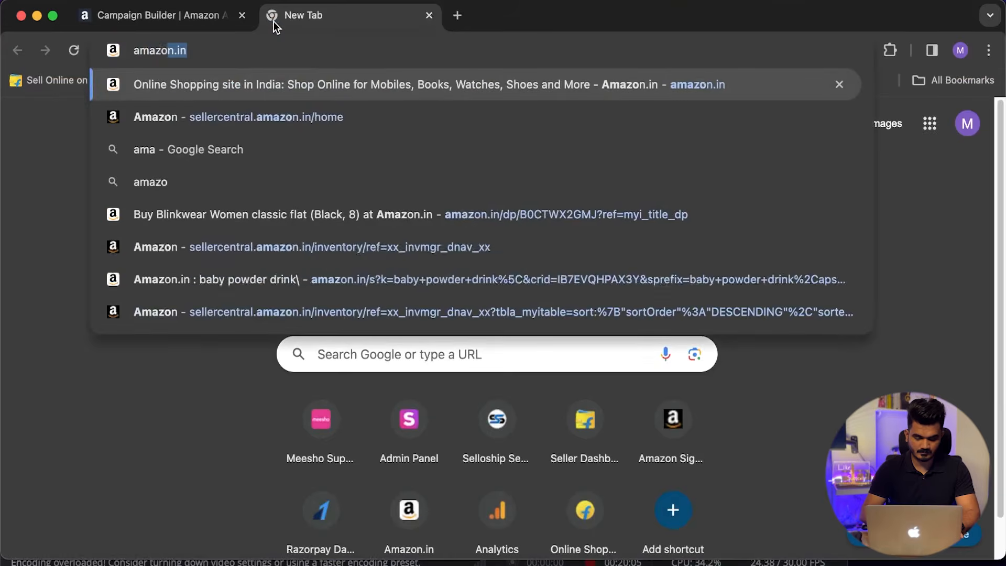
pyautogui.press('Return')
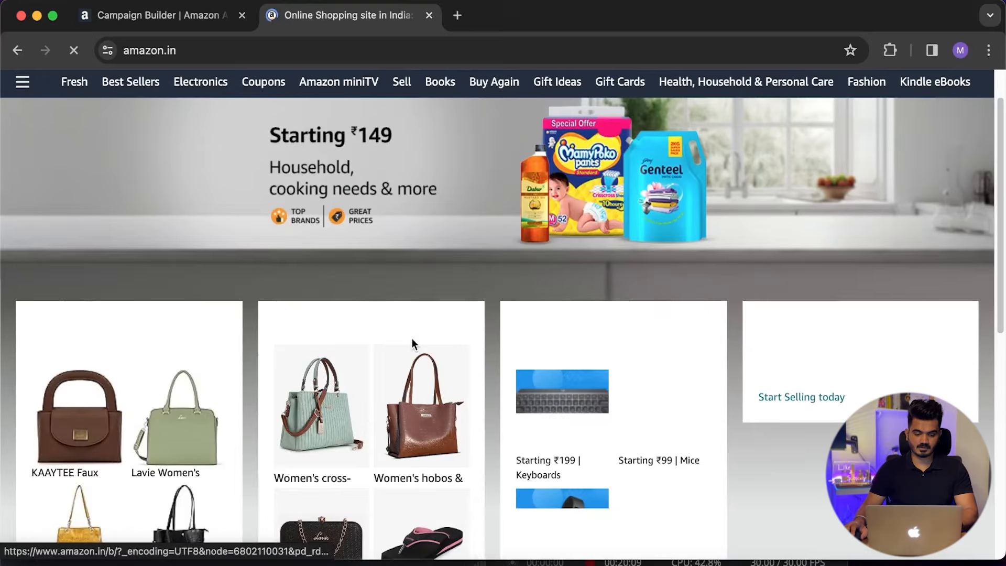
# Open the product page of the brown KAAYTEE faux leather handbag and copy its ASIN, B0BS4169NW, from the web address
pyautogui.scroll(-3, 411, 339)
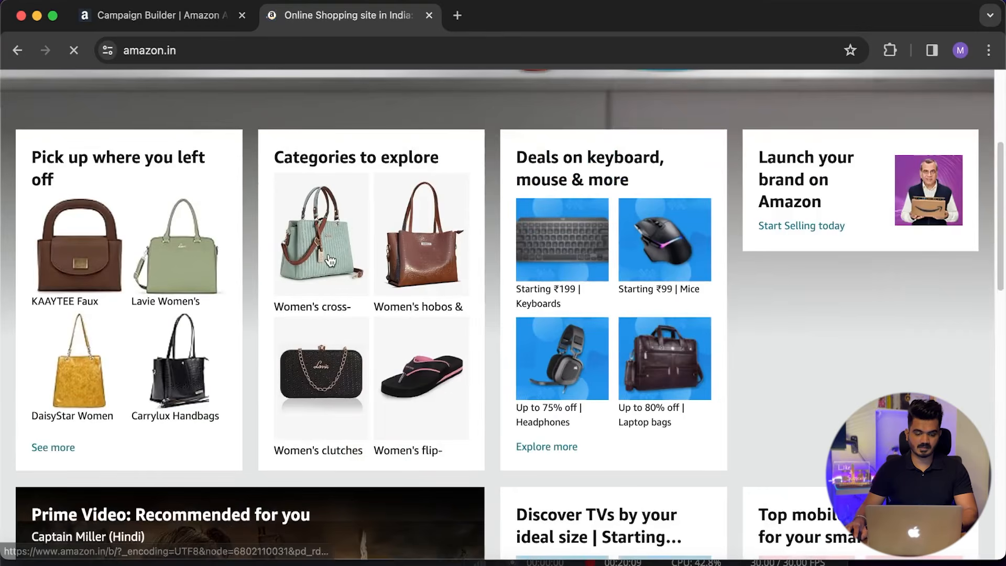
pyautogui.click(371, 83)
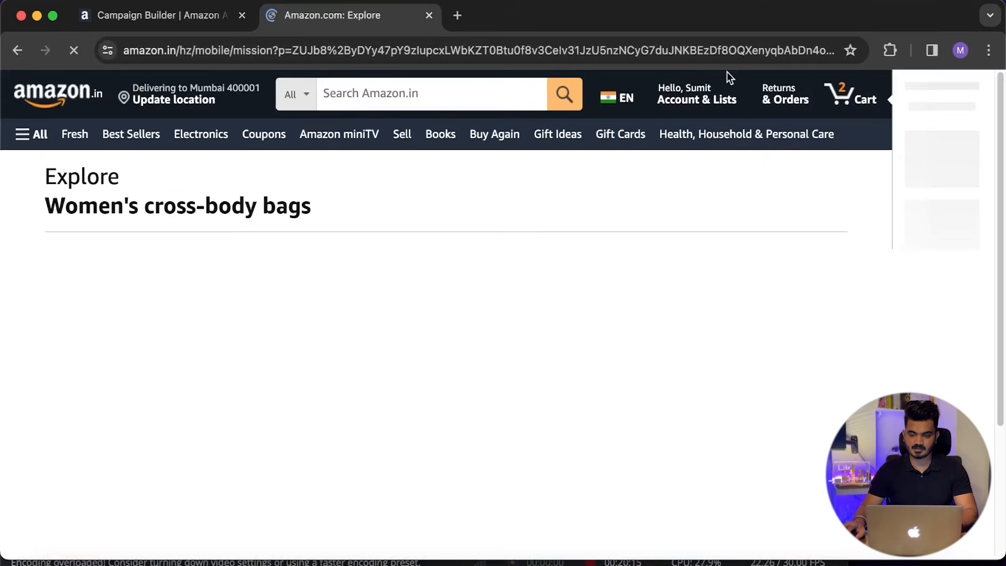
pyautogui.scroll(-2, 322, 409)
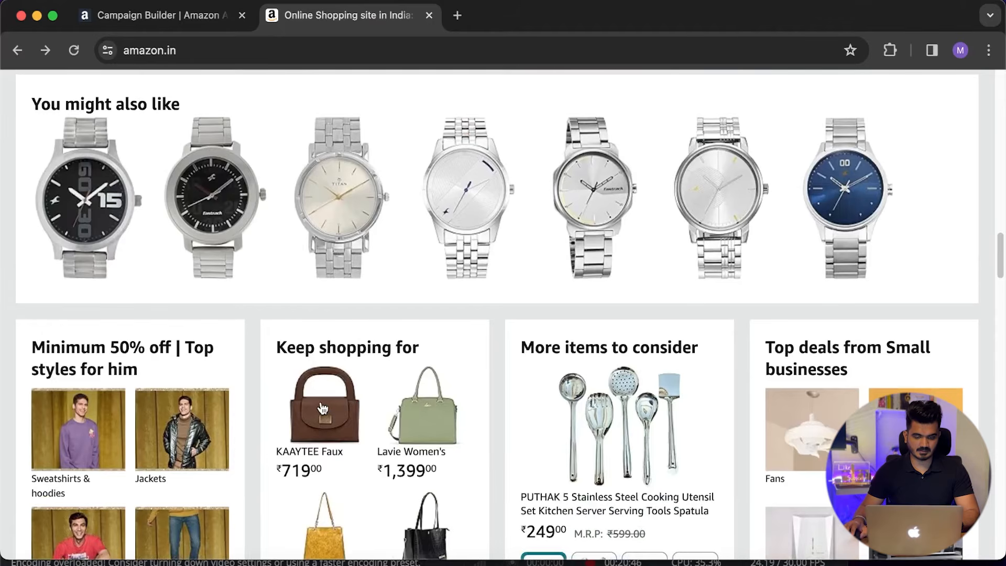
pyautogui.click(323, 409)
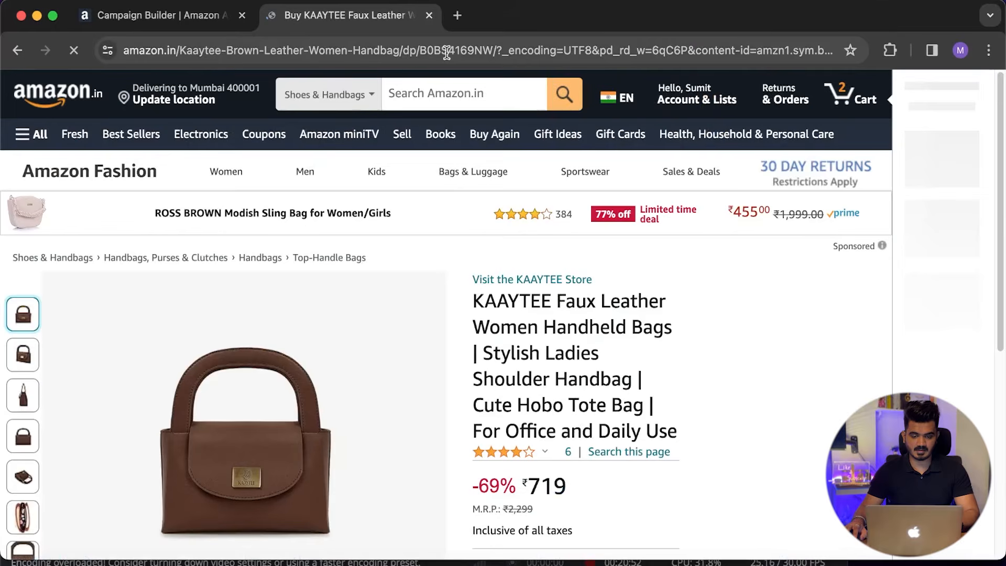
pyautogui.doubleClick(446, 52)
pyautogui.hotkey('ctrl', 'c')
pyautogui.rightClick(518, 50)
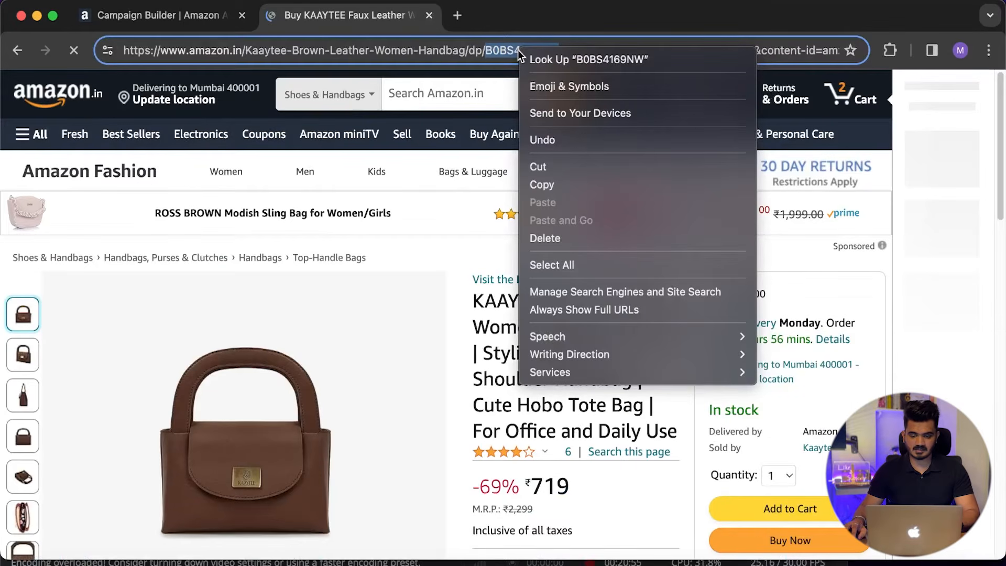
# Return to the campaign builder and search individual products to target for ASIN B0BS4169NW, with both Exact and Expanded filters enabled
pyautogui.click(187, 13)
pyautogui.click(198, 23)
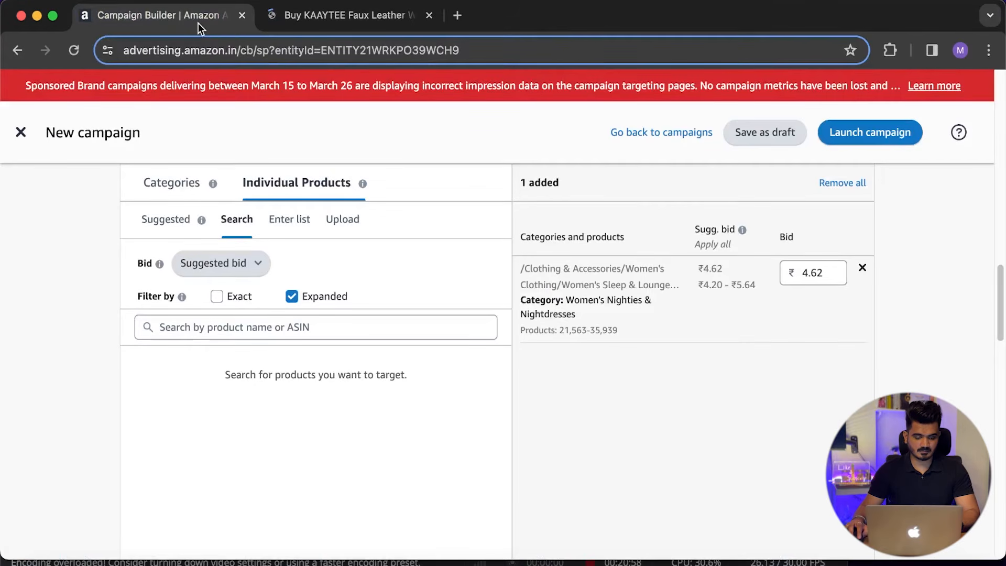
pyautogui.rightClick(198, 323)
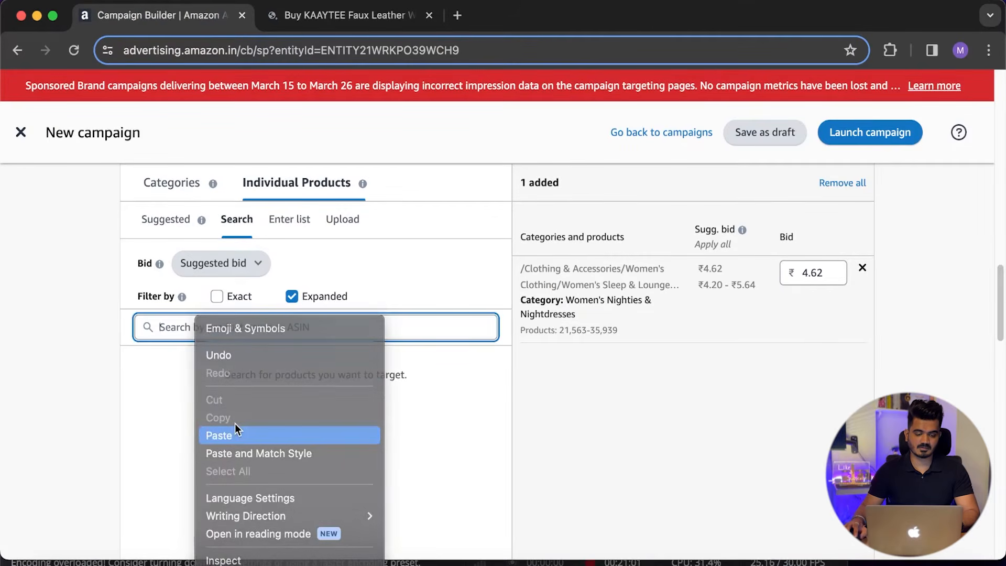
pyautogui.click(235, 435)
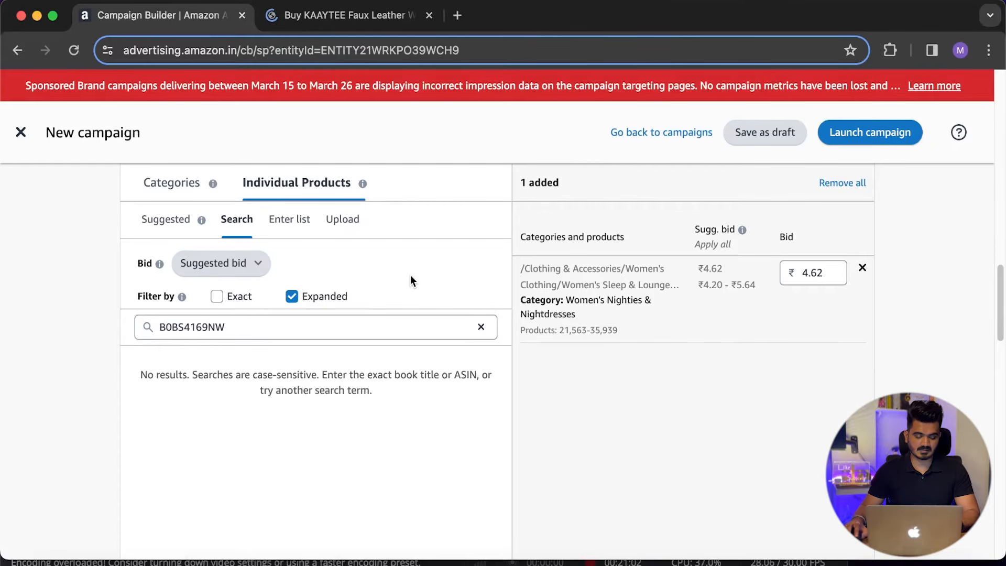
pyautogui.click(217, 297)
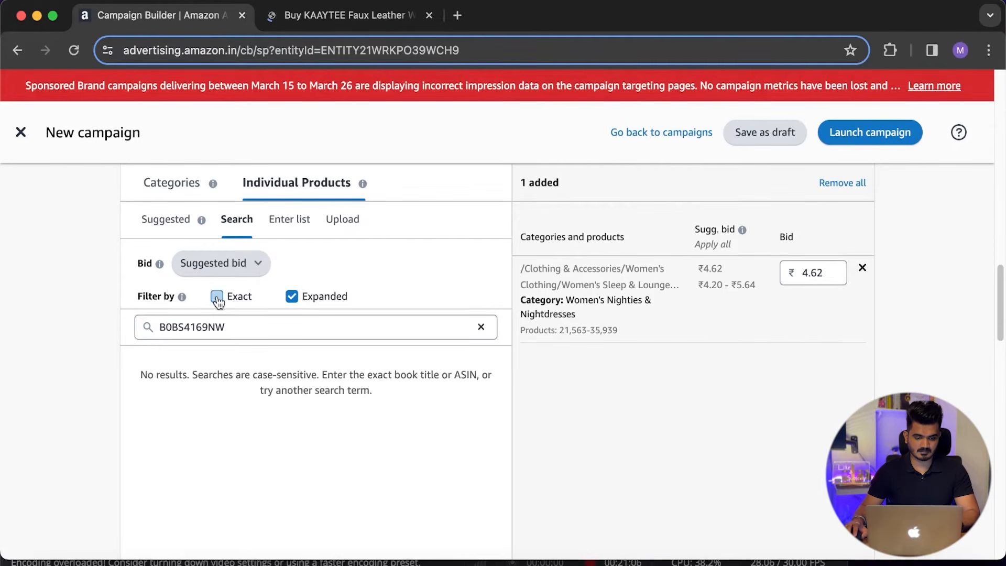
pyautogui.scroll(-2, 343, 249)
pyautogui.click(299, 252)
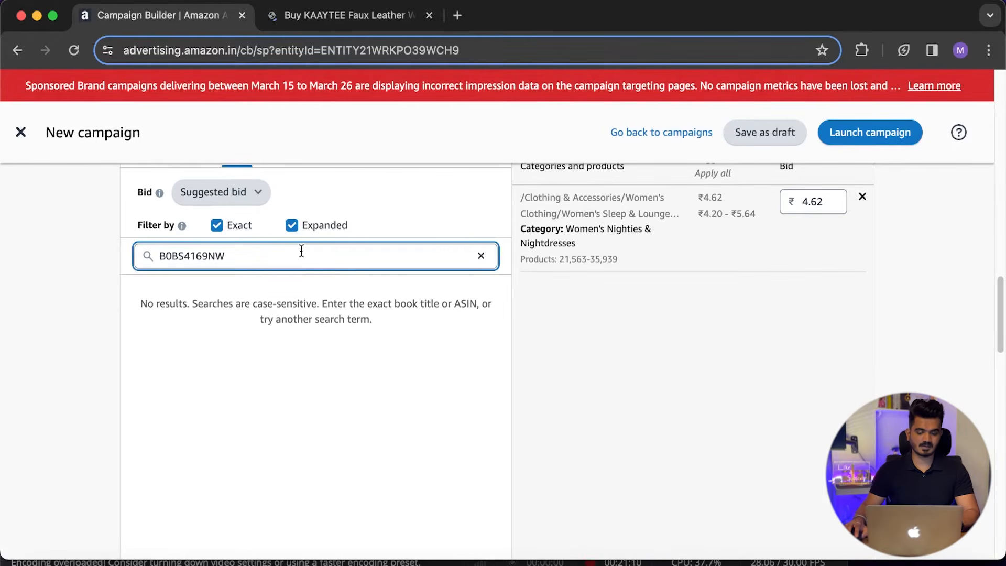
pyautogui.press('Return')
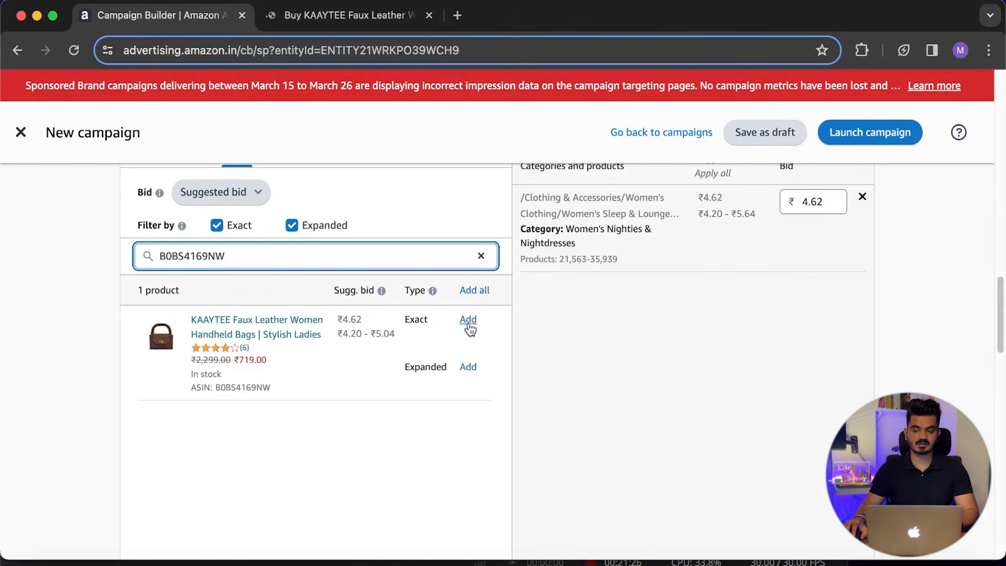
# Switch the campaign to automatic targeting and set its default bid to ₹3.00
pyautogui.scroll(-2, 482, 270)
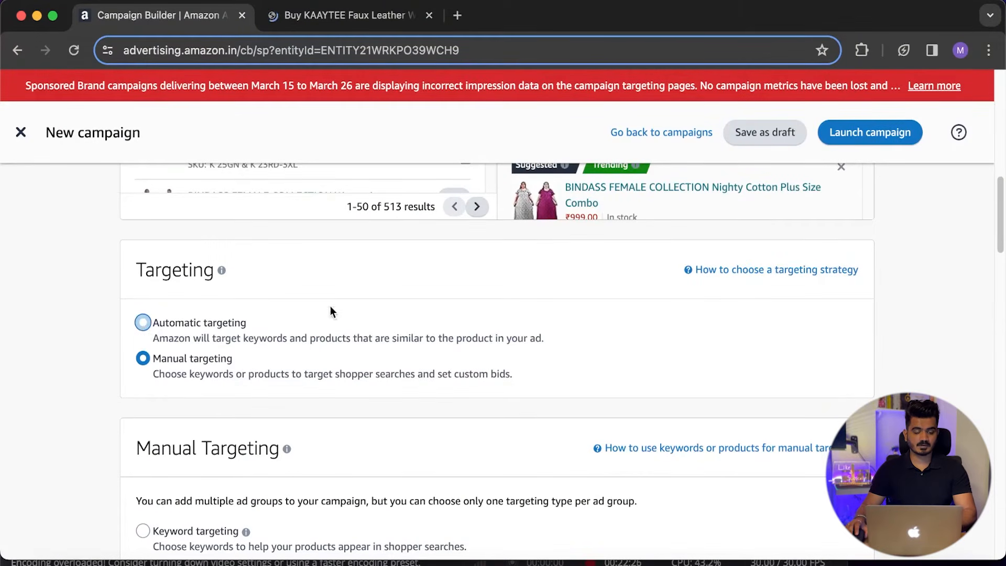
pyautogui.click(344, 328)
pyautogui.scroll(-5, 340, 322)
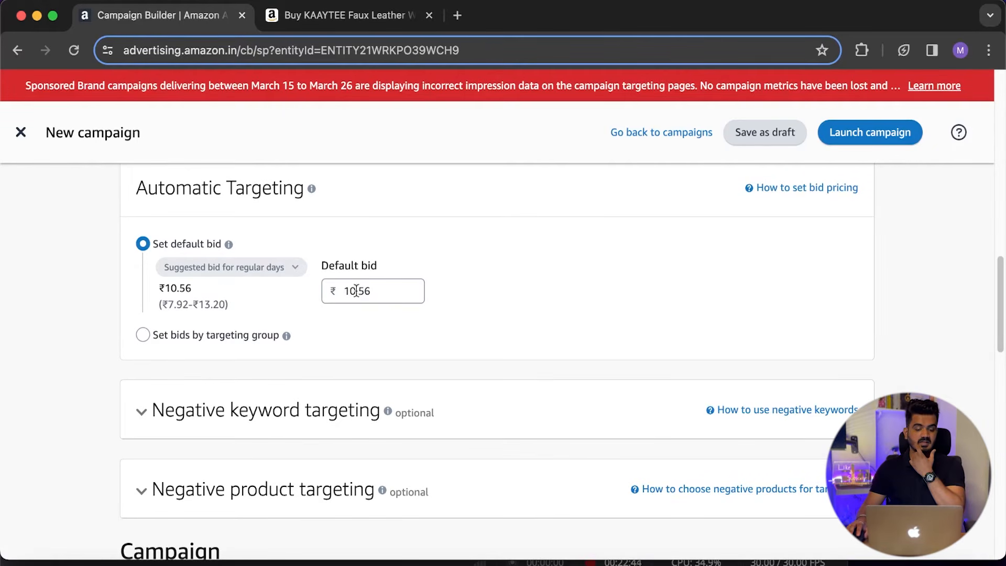
pyautogui.moveTo(379, 290); pyautogui.dragTo(336, 291)
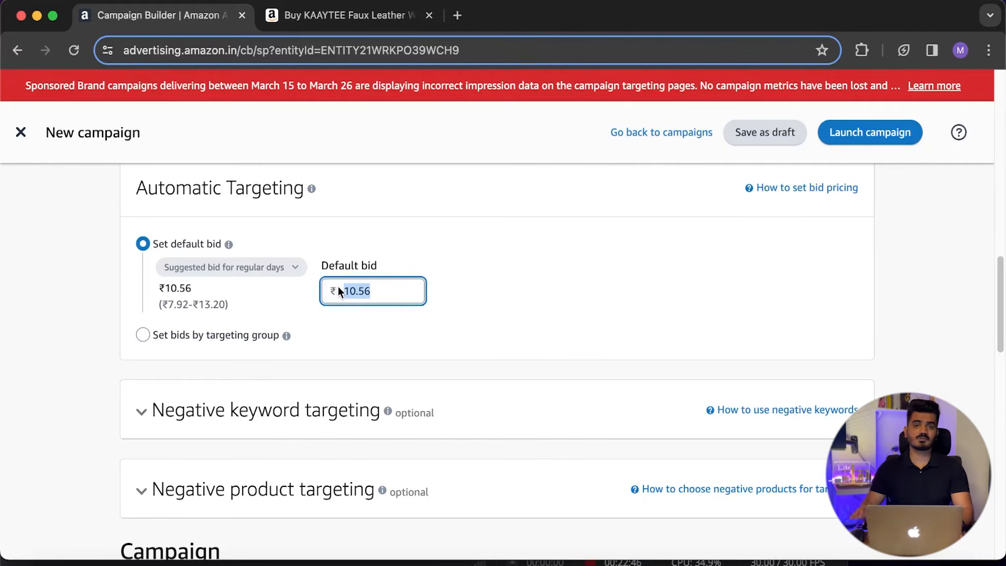
pyautogui.write('3')
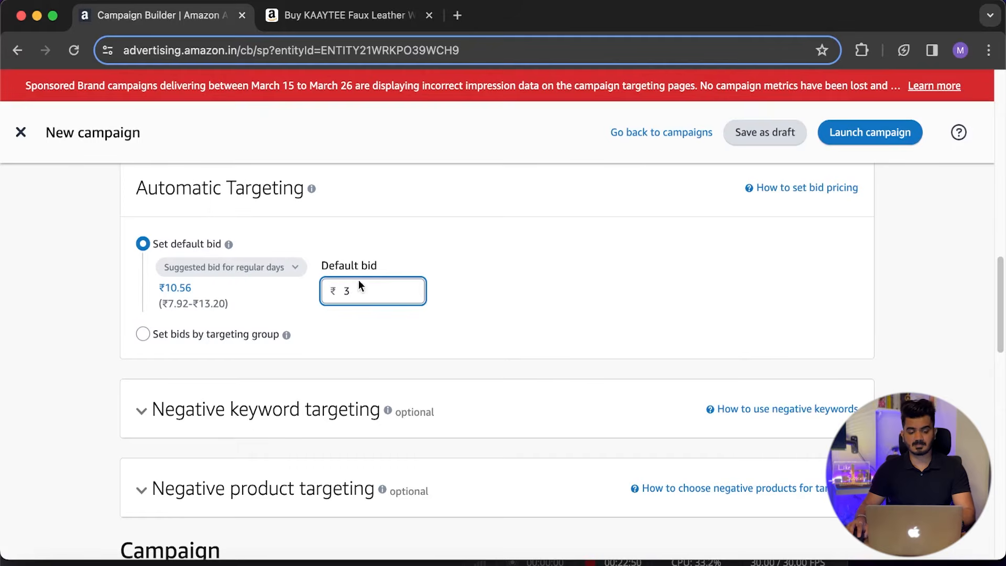
pyautogui.click(468, 291)
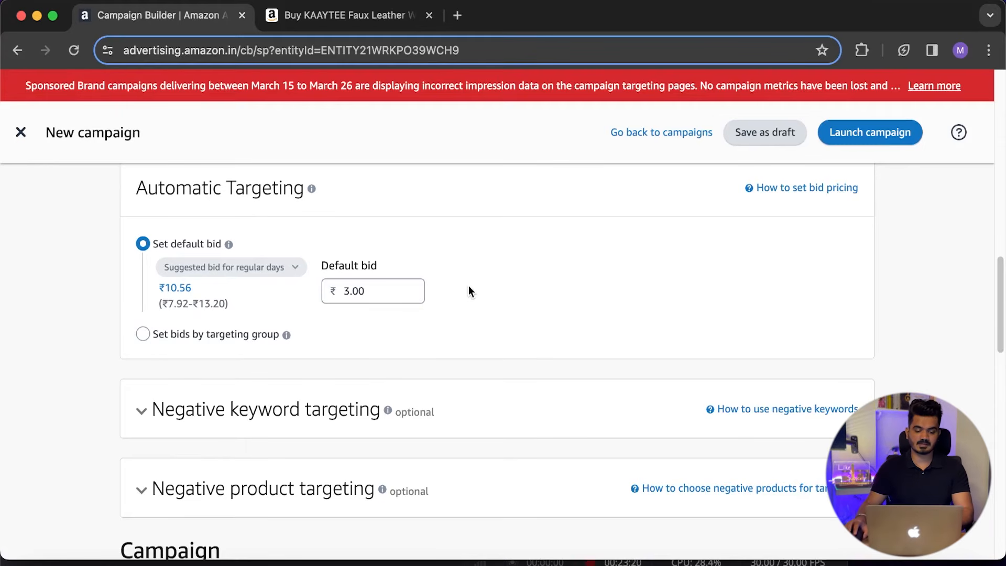
# Review the optional negative targeting sections, the campaign bidding strategies and the campaign settings
pyautogui.scroll(-1, 469, 287)
pyautogui.scroll(-4, 468, 290)
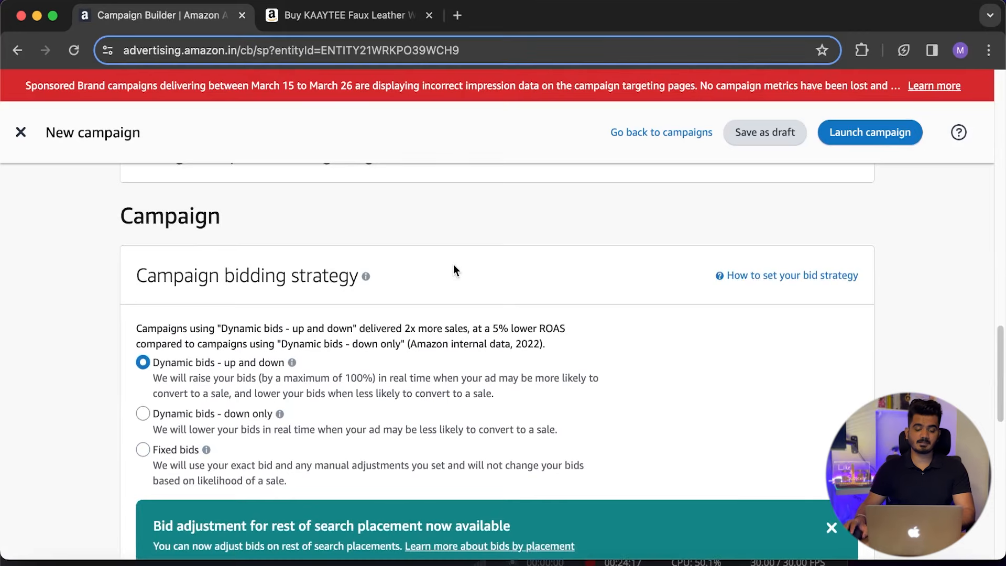
pyautogui.scroll(-1, 454, 265)
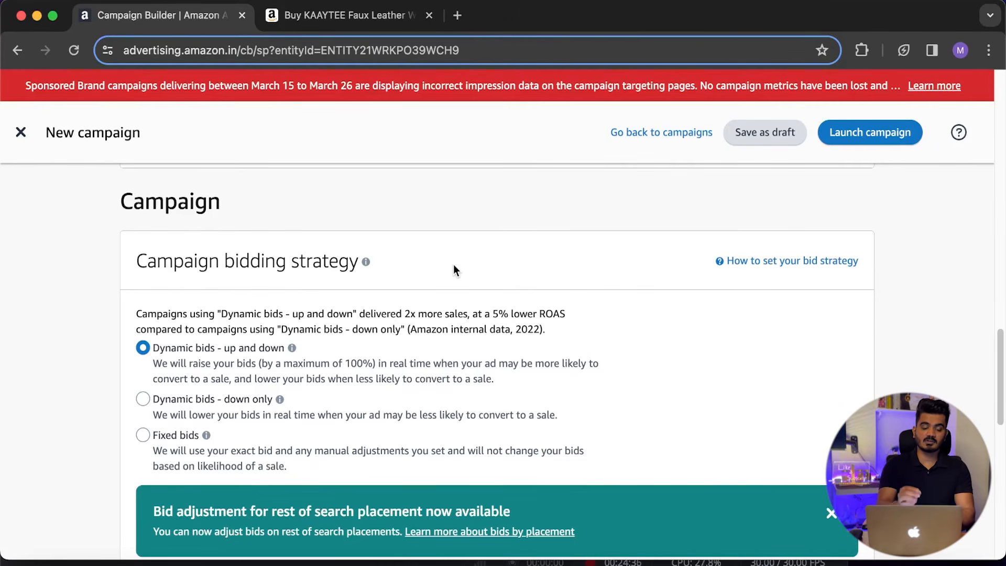
pyautogui.scroll(-3, 454, 265)
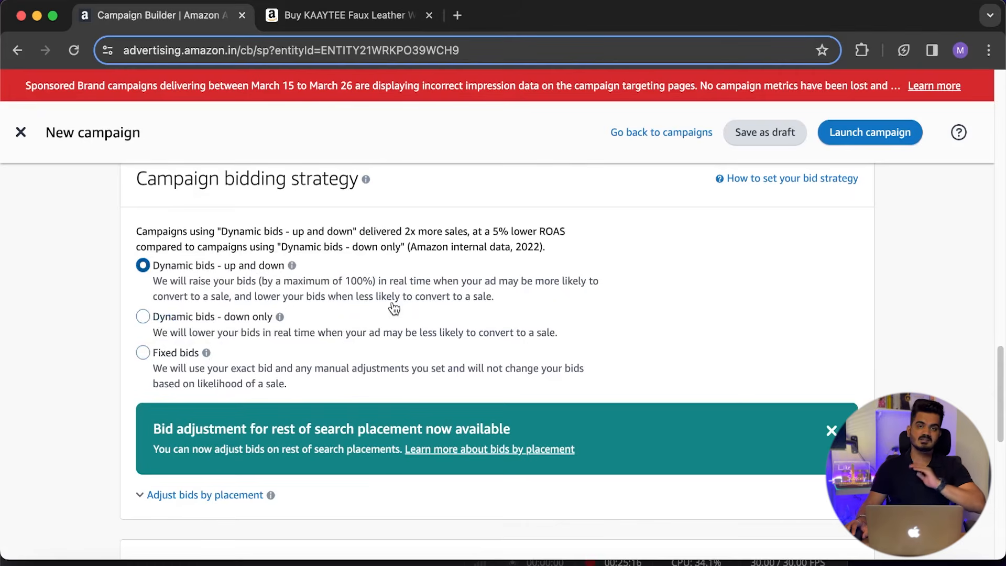
pyautogui.scroll(-5, 394, 308)
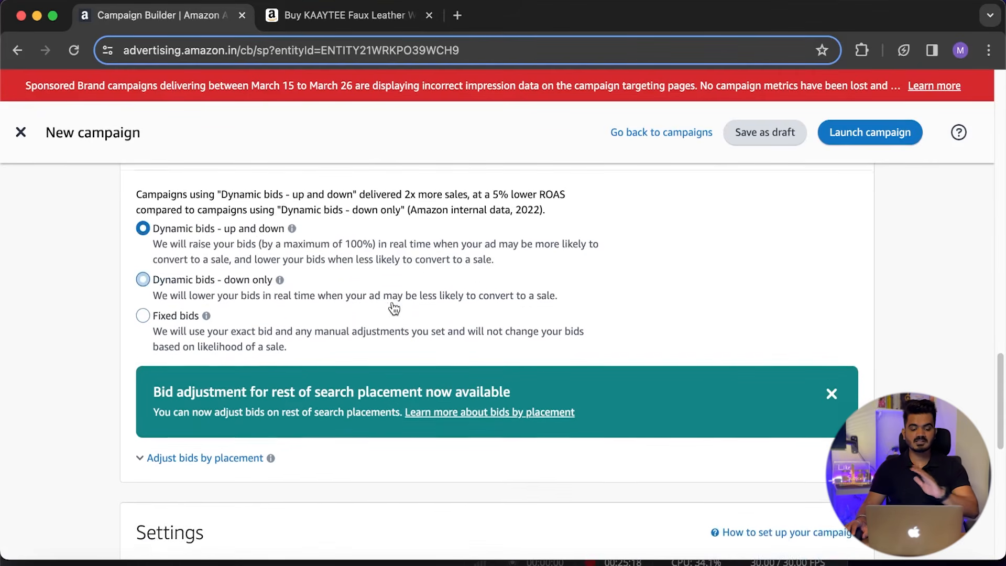
pyautogui.scroll(-5, 394, 308)
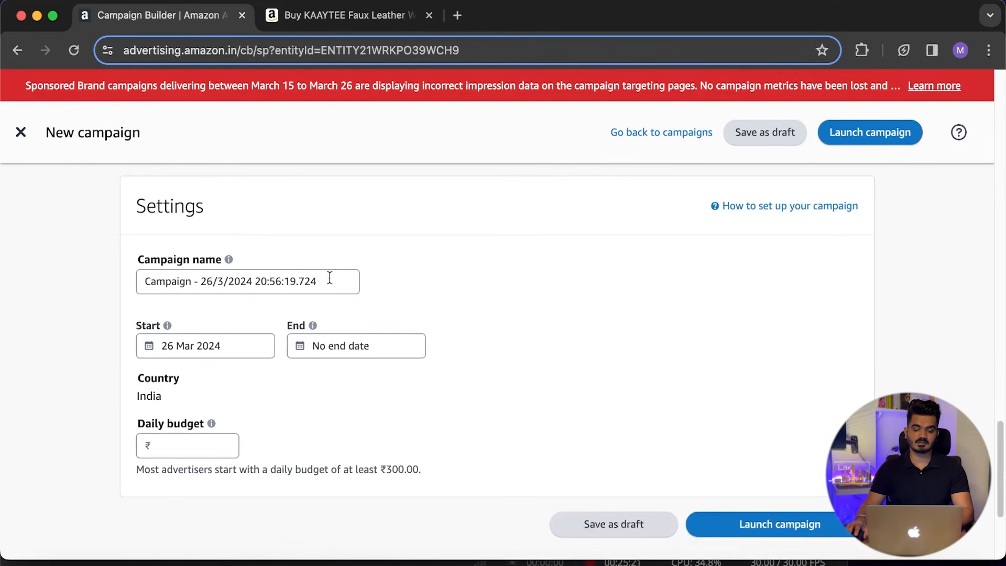
# Name the campaign MAXI in the settings and open the daily budget for entry
pyautogui.moveTo(329, 278); pyautogui.dragTo(143, 285)
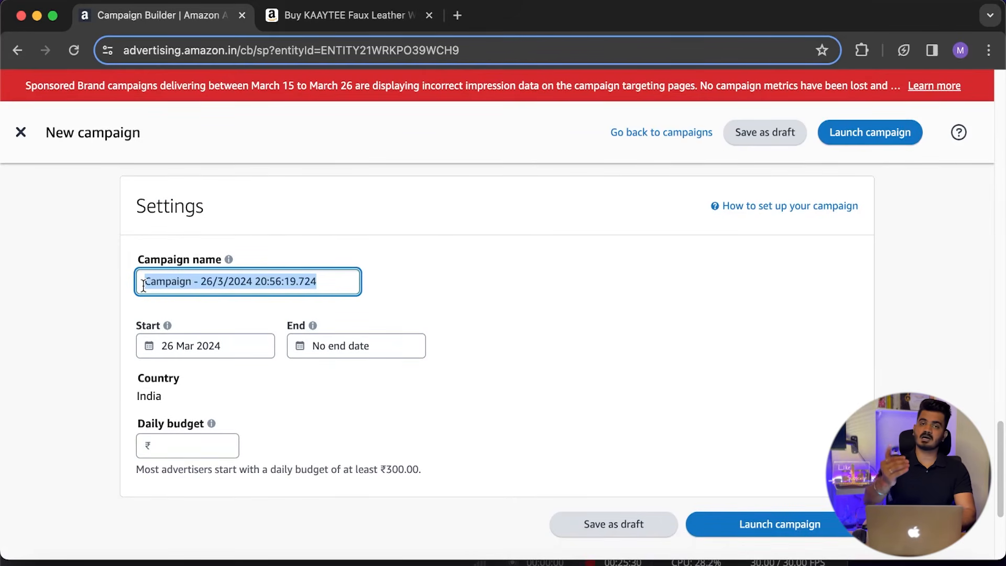
pyautogui.press('BackSpace')
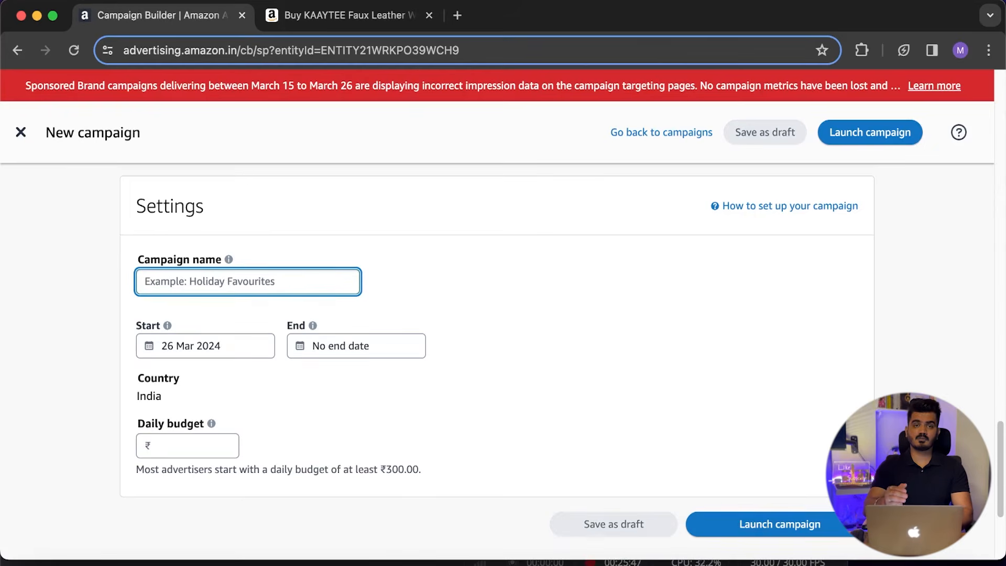
pyautogui.write('MAXI')
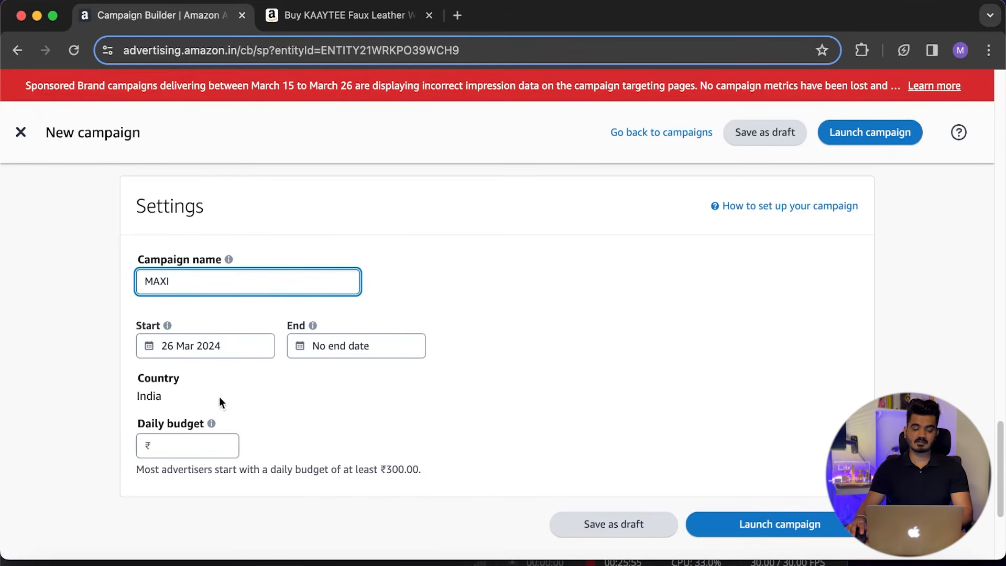
pyautogui.click(180, 441)
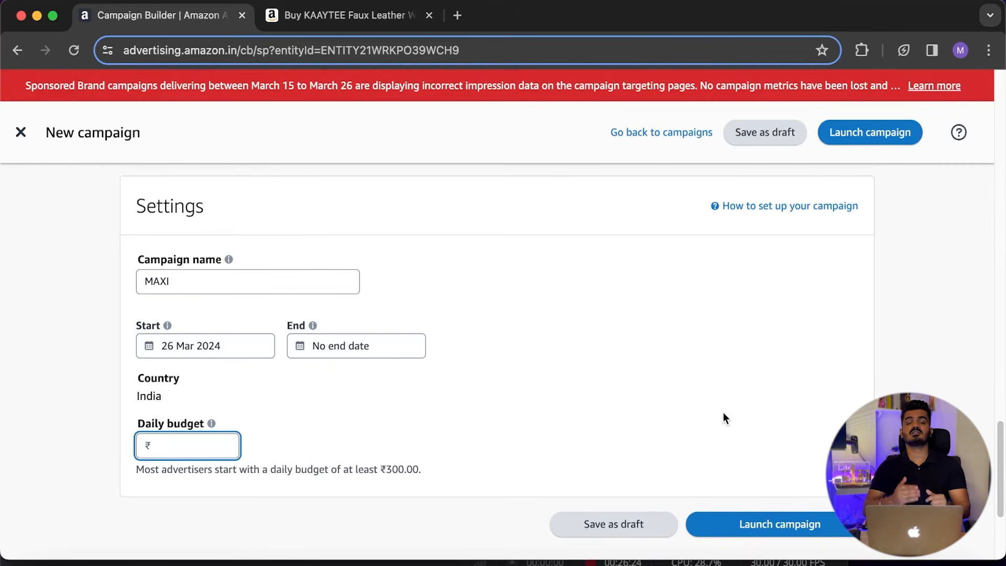
# Leave the new campaign without saving its changes and go back to the campaigns list
pyautogui.scroll(7, 707, 377)
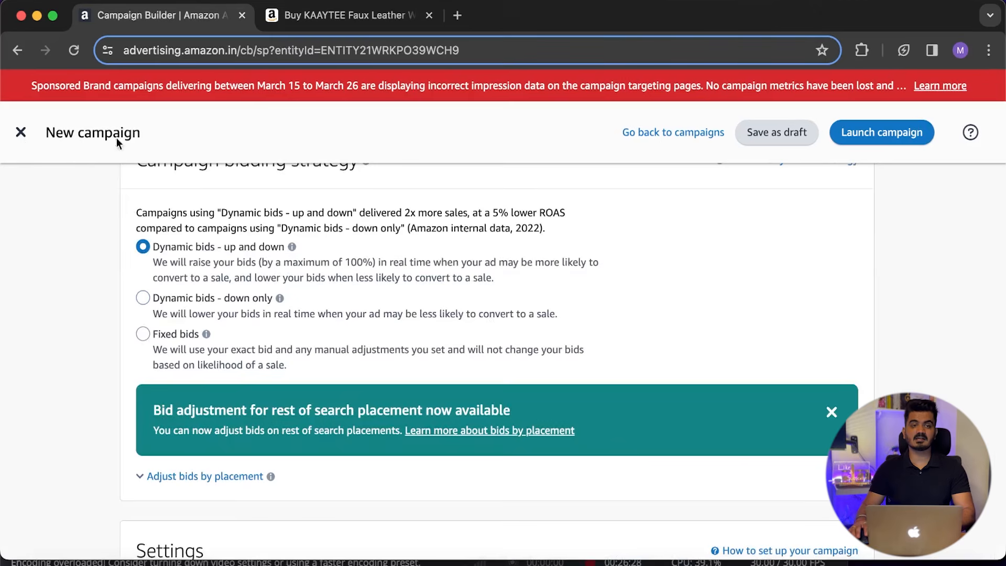
pyautogui.click(21, 132)
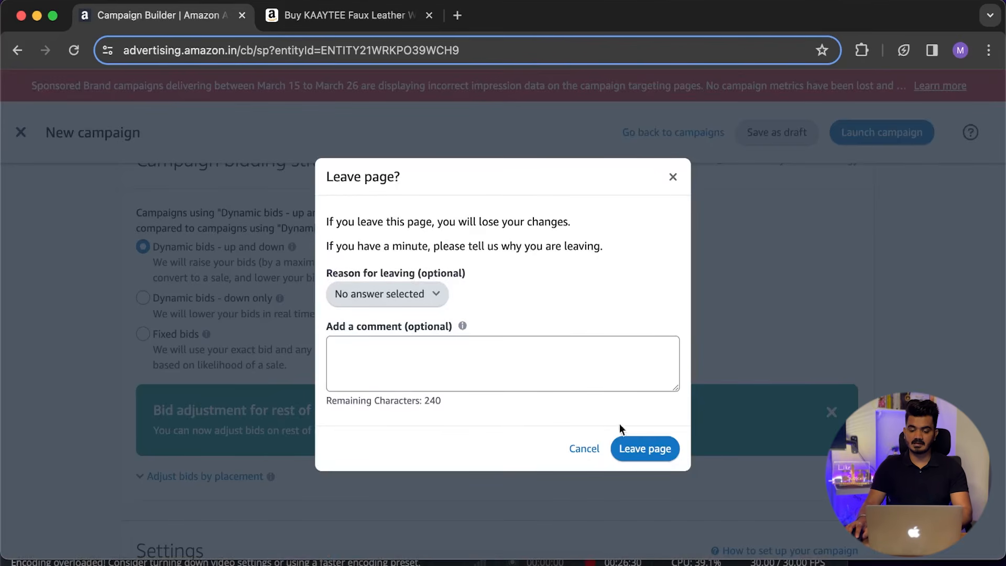
pyautogui.click(584, 448)
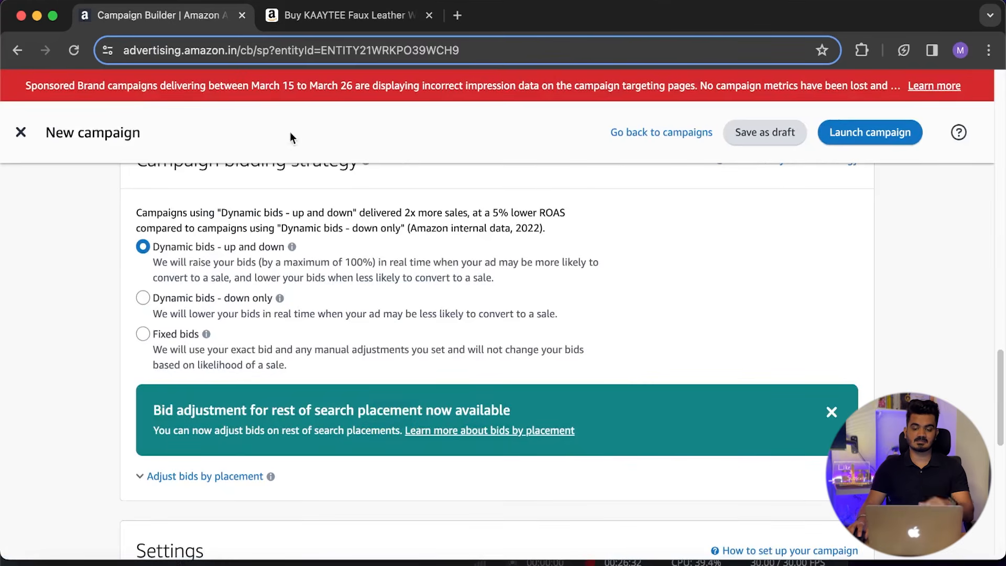
pyautogui.click(631, 133)
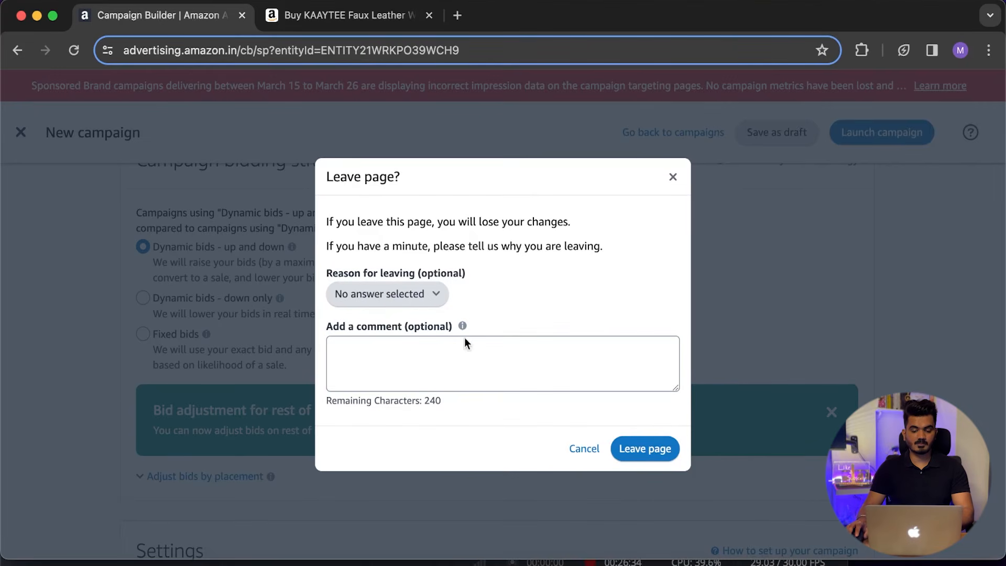
pyautogui.click(647, 451)
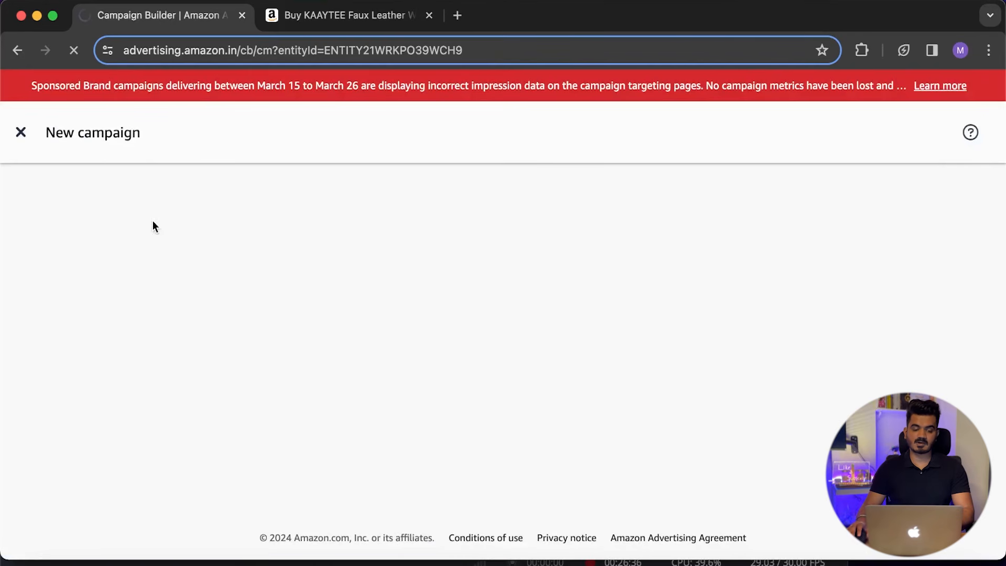
# Open the existing campaign ADS 27 FEB from the campaigns list, and open its ad group ADS 27 FEB
pyautogui.scroll(-3, 371, 273)
pyautogui.scroll(-4, 421, 317)
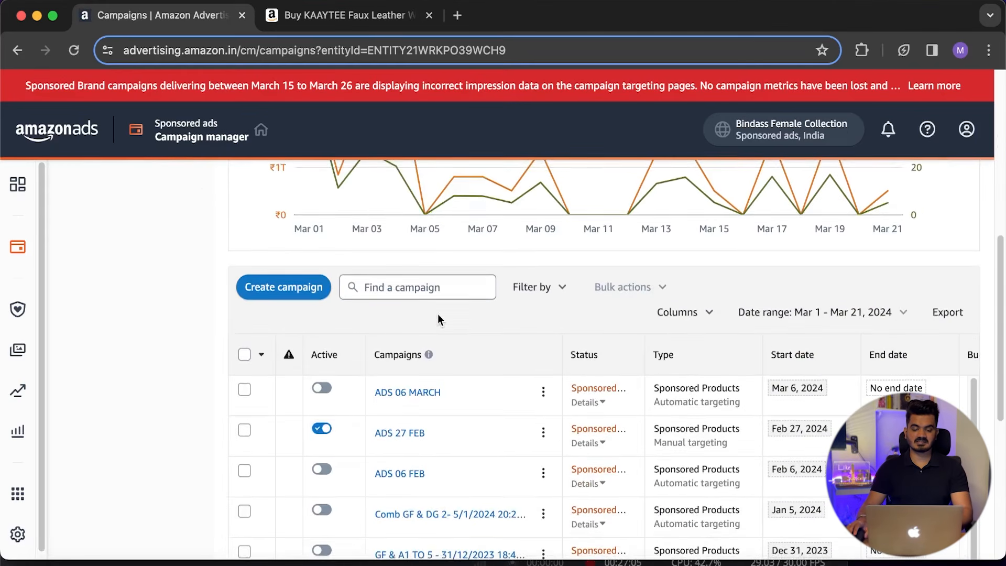
pyautogui.scroll(-1, 438, 320)
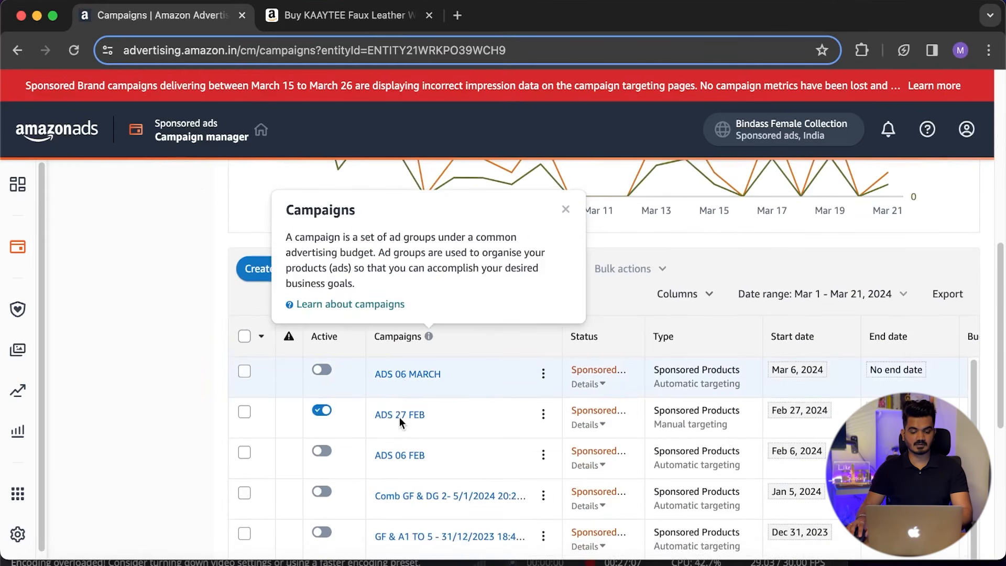
pyautogui.click(413, 420)
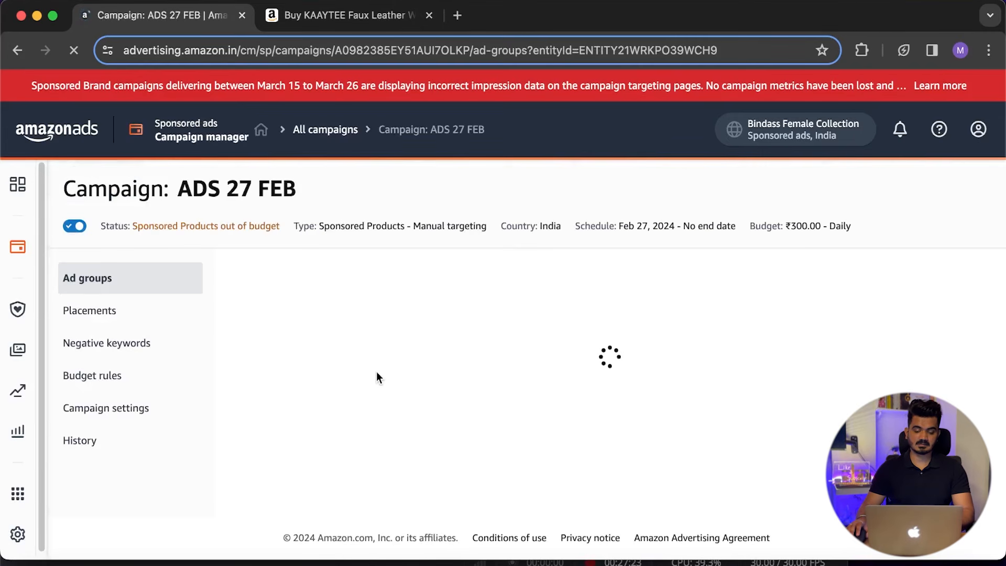
pyautogui.scroll(-3, 377, 369)
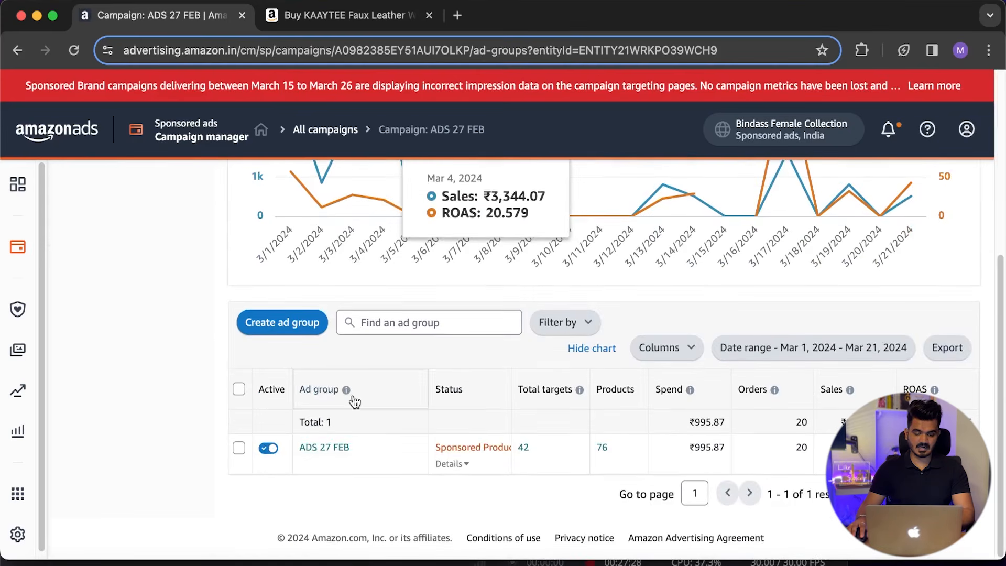
pyautogui.click(324, 448)
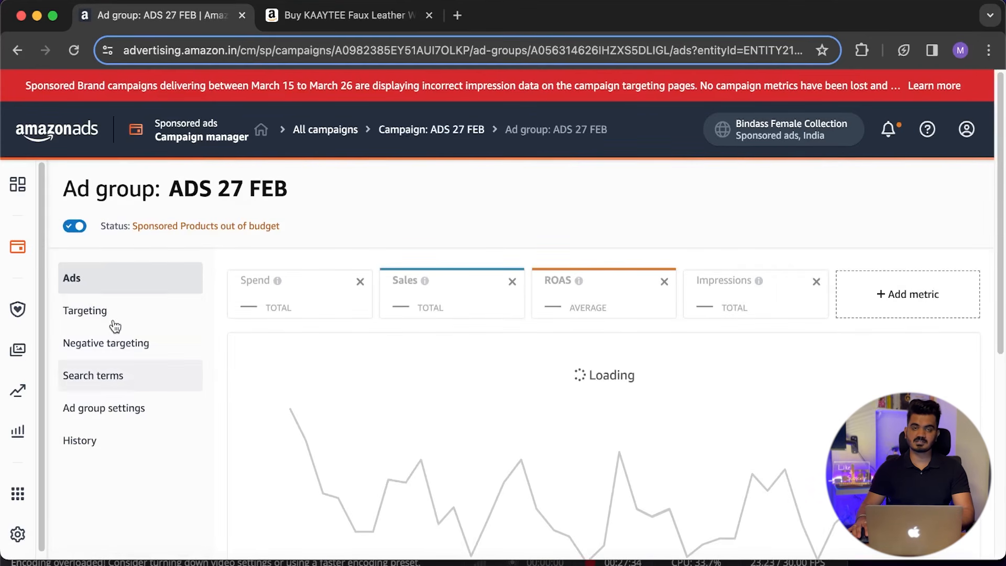
# Open the search terms report of the ad group ADS 27 FEB and review the customer search terms, matched keywords, match types and bids
pyautogui.click(103, 377)
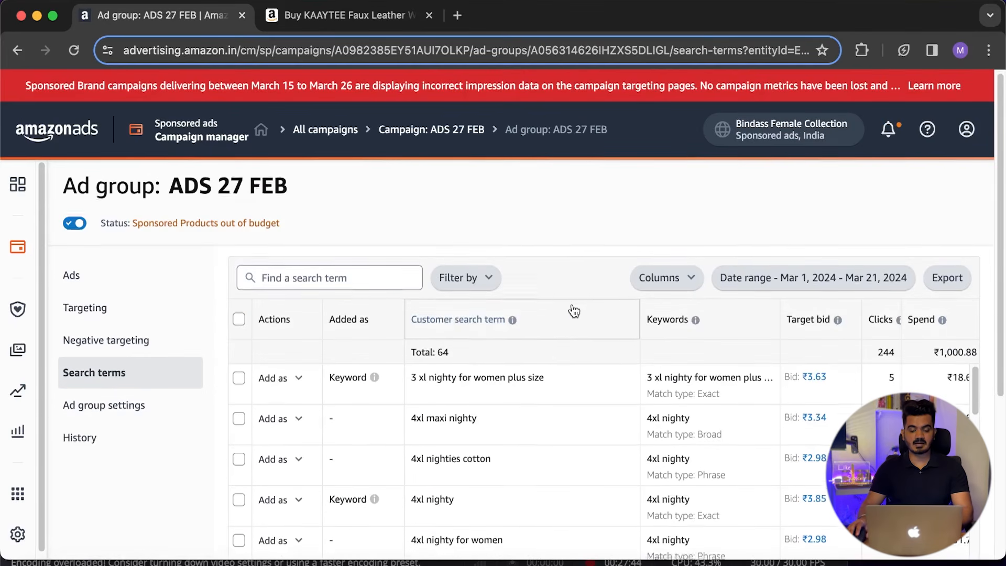
pyautogui.scroll(-3, 574, 311)
pyautogui.scroll(-3, 574, 311)
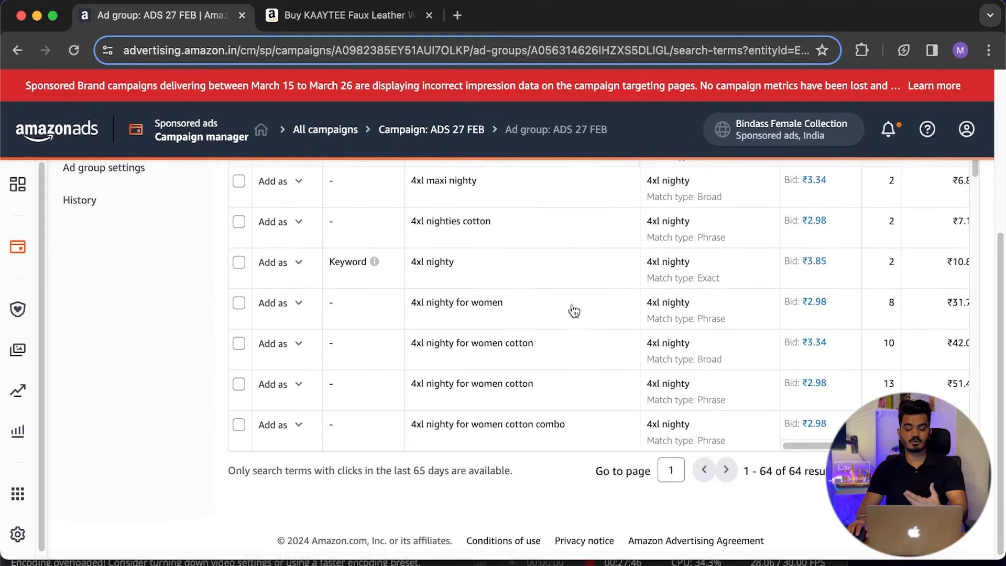
pyautogui.scroll(3, 574, 311)
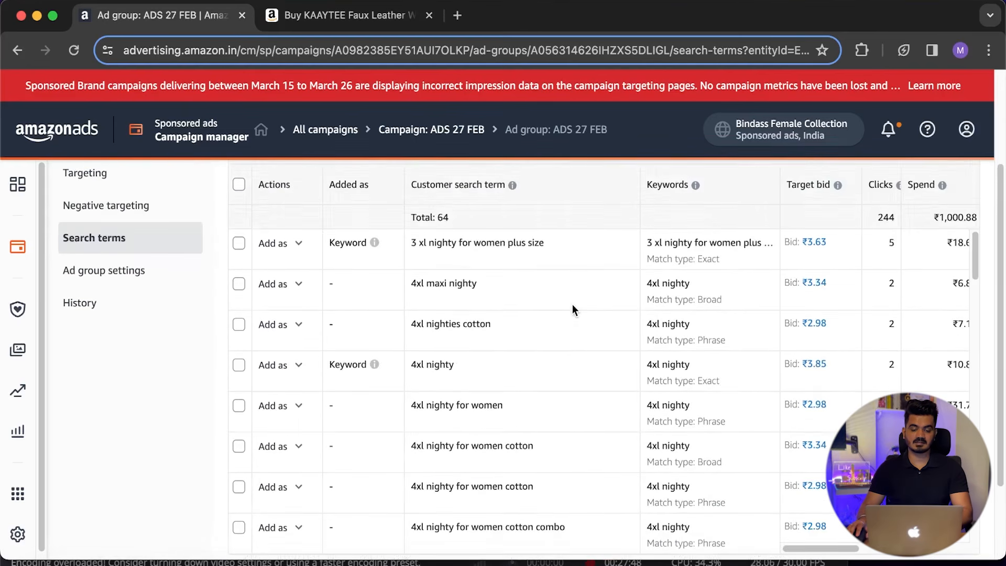
pyautogui.scroll(3, 574, 311)
pyautogui.scroll(-5, 575, 310)
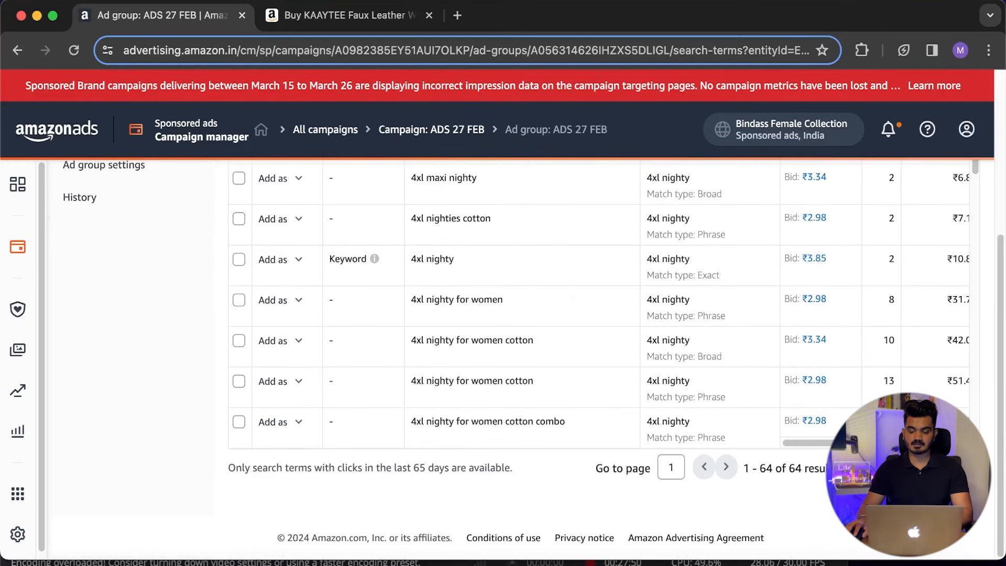
pyautogui.scroll(5, 721, 404)
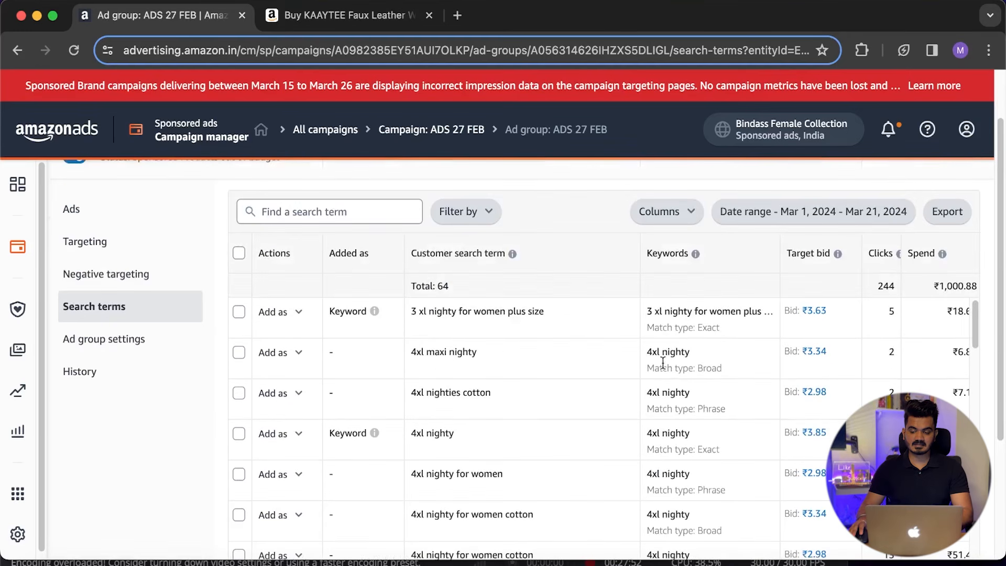
pyautogui.moveTo(975, 333); pyautogui.dragTo(975, 437)
pyautogui.scroll(-10, 972, 352)
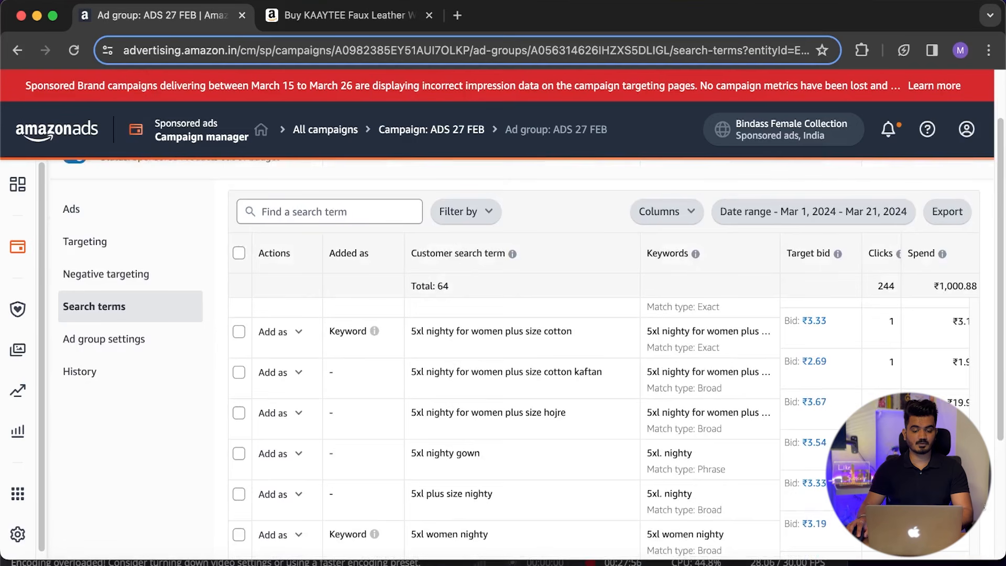
pyautogui.scroll(10, 971, 352)
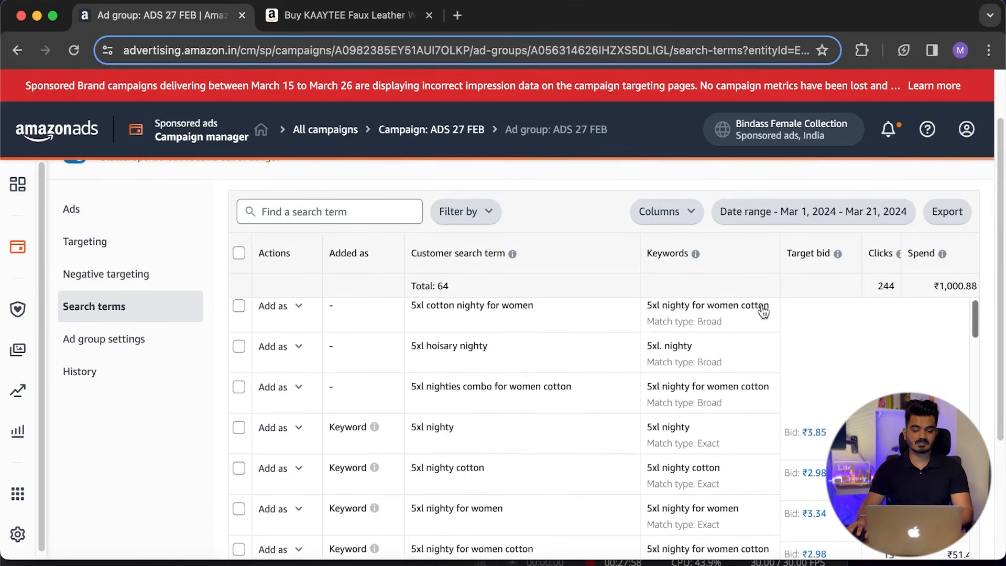
# Export the search terms report of the ad group ADS 27 FEB as a downloaded file
pyautogui.scroll(-1, 768, 234)
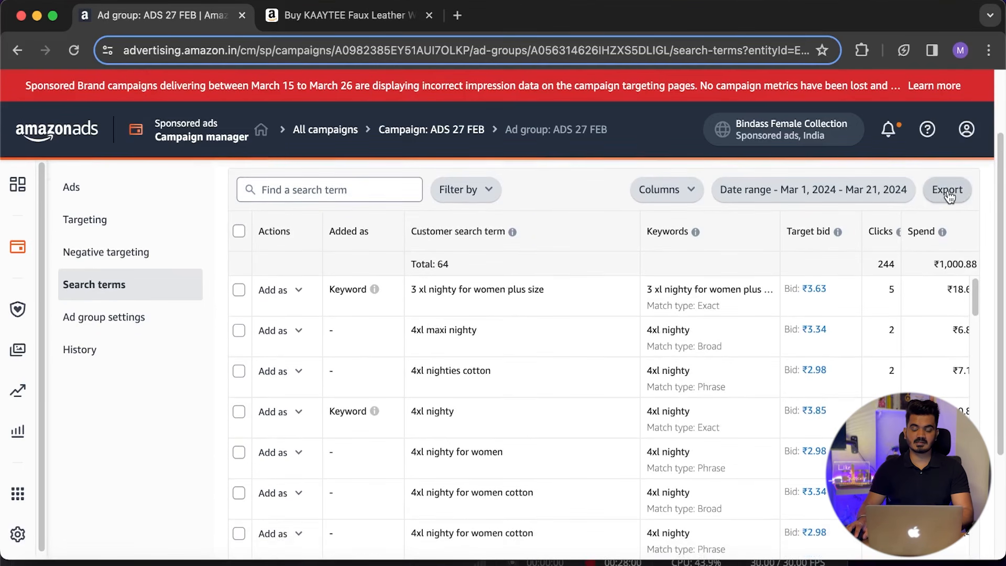
pyautogui.click(917, 194)
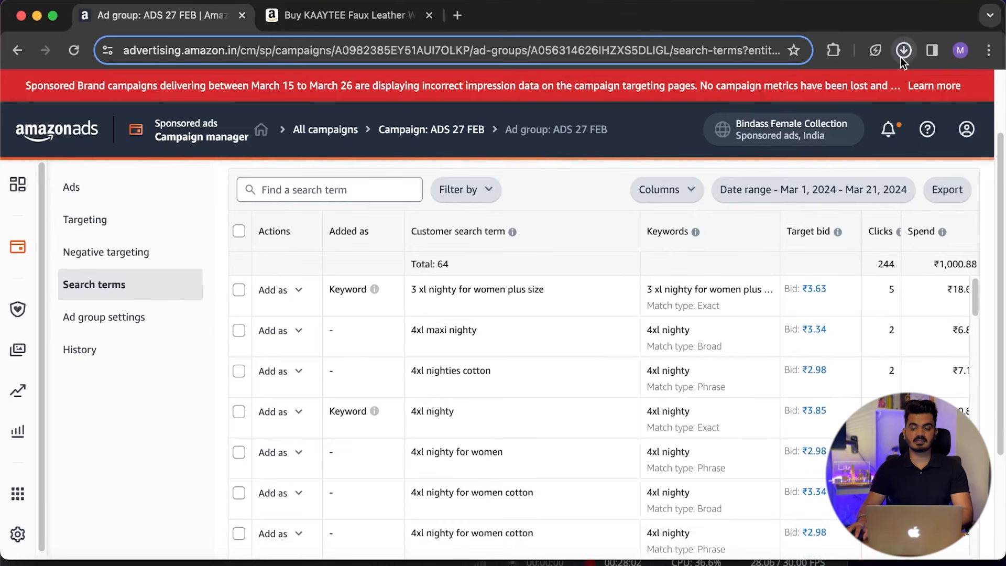